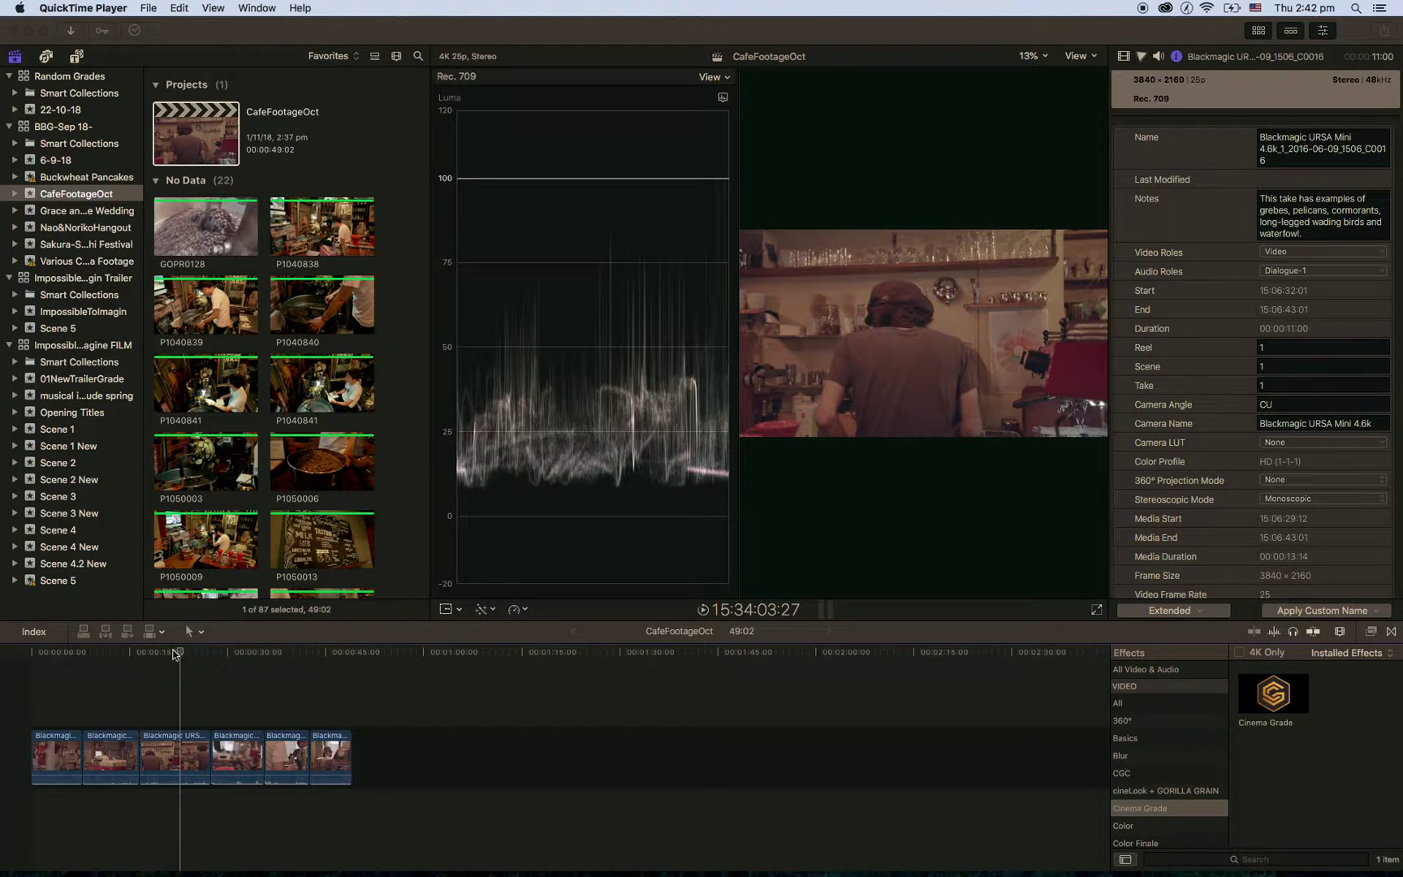
- Bring the Final Cut Pro window with the CafeFootageOct project to the front
left_click(82, 681)
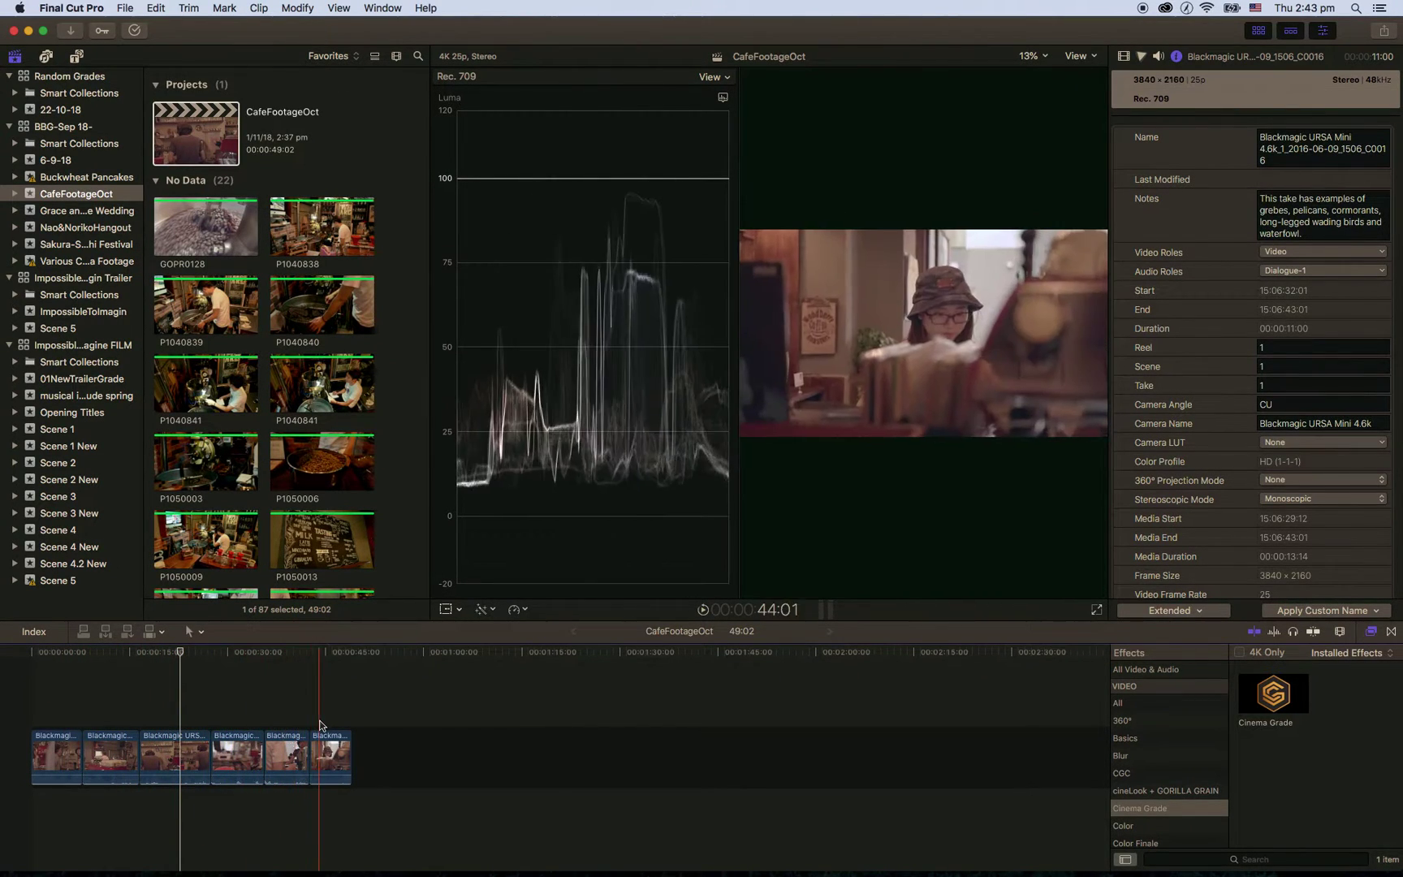
- Move the playhead to about 9 seconds and apply Cinema Grade to all six clips
left_click(94, 757)
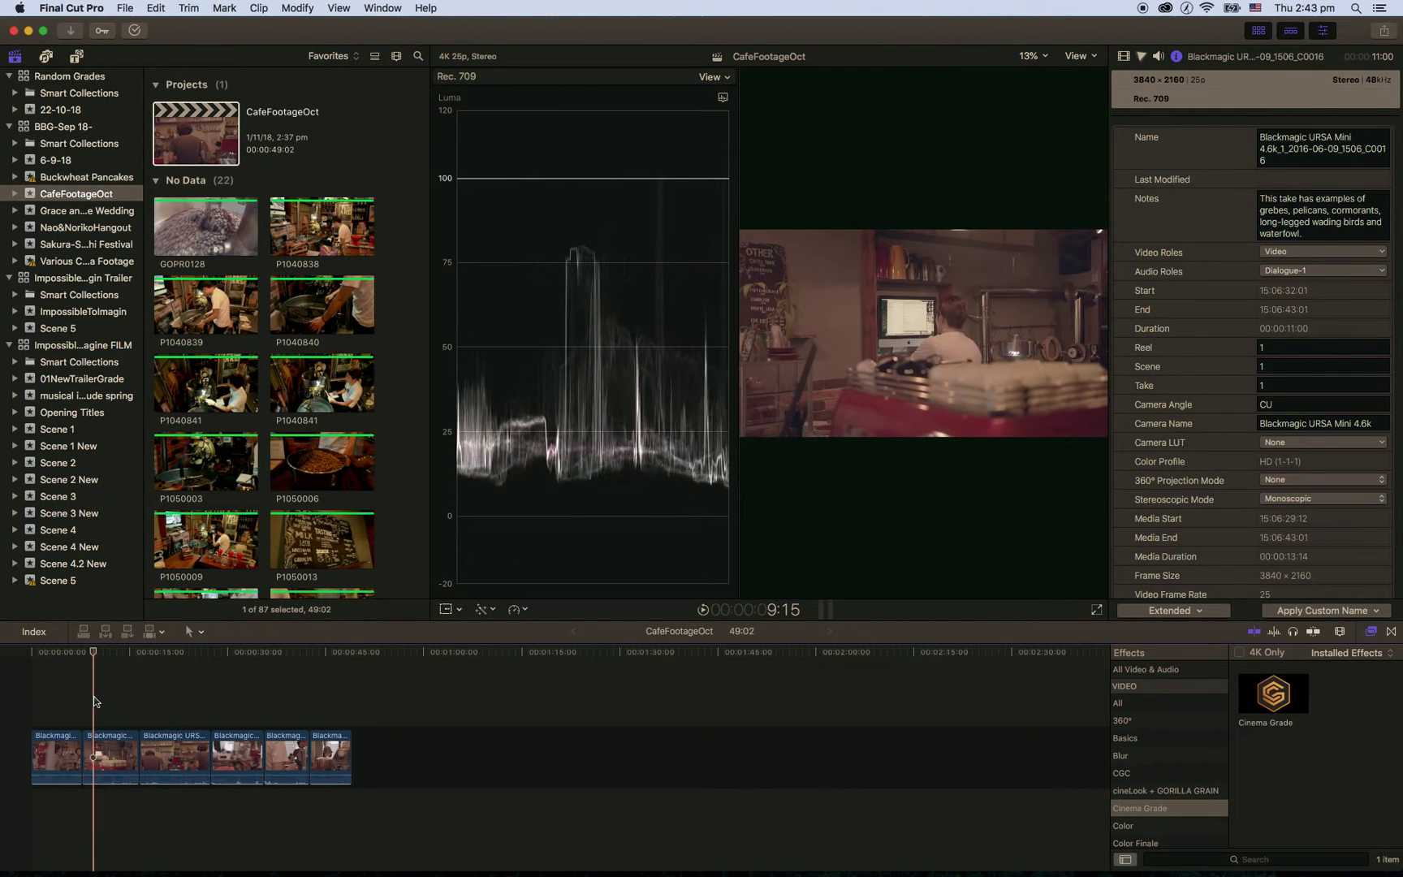
key("super+a")
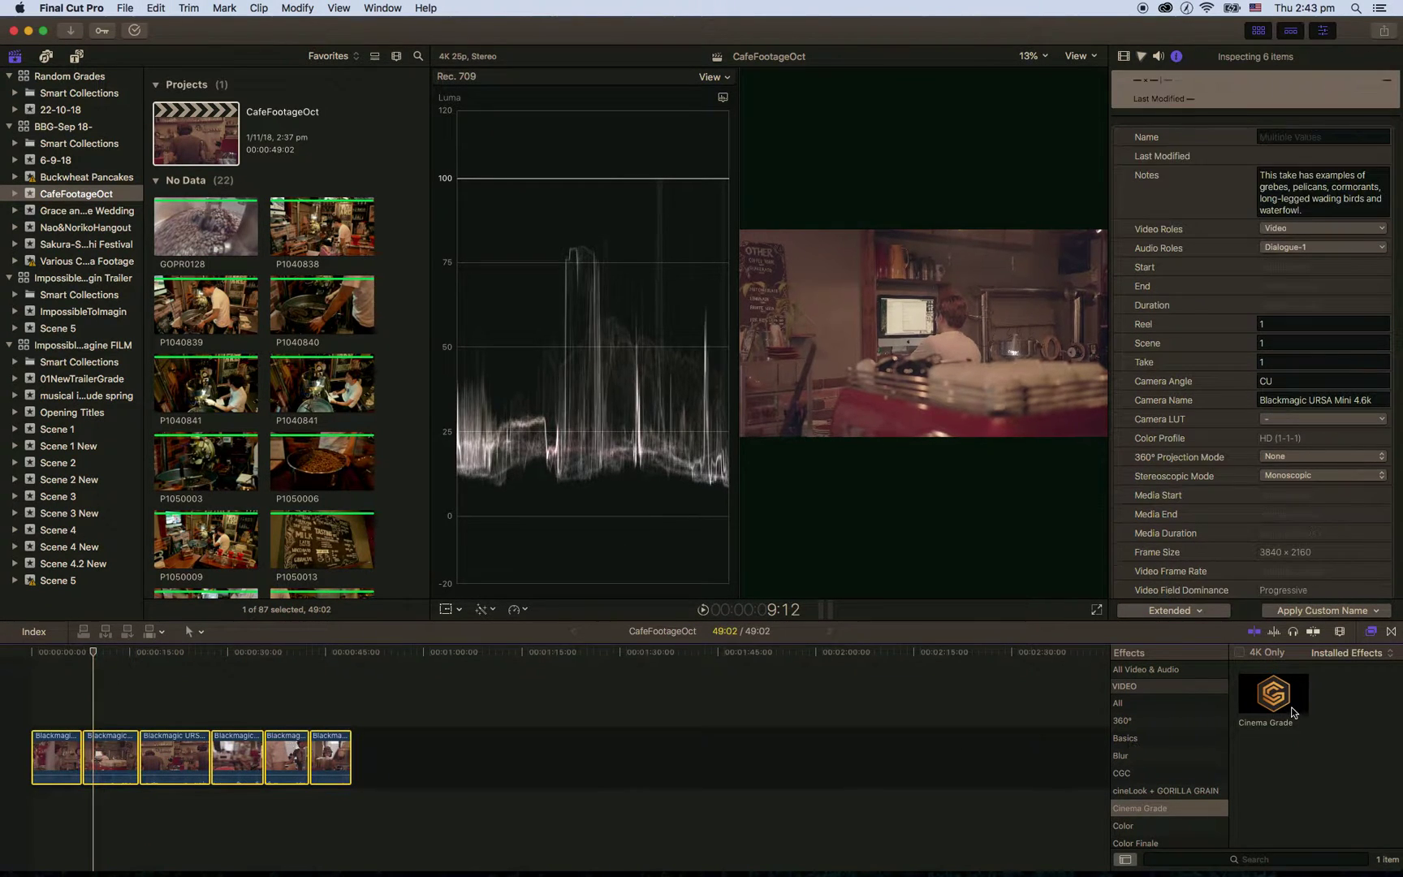
double_click(1294, 712)
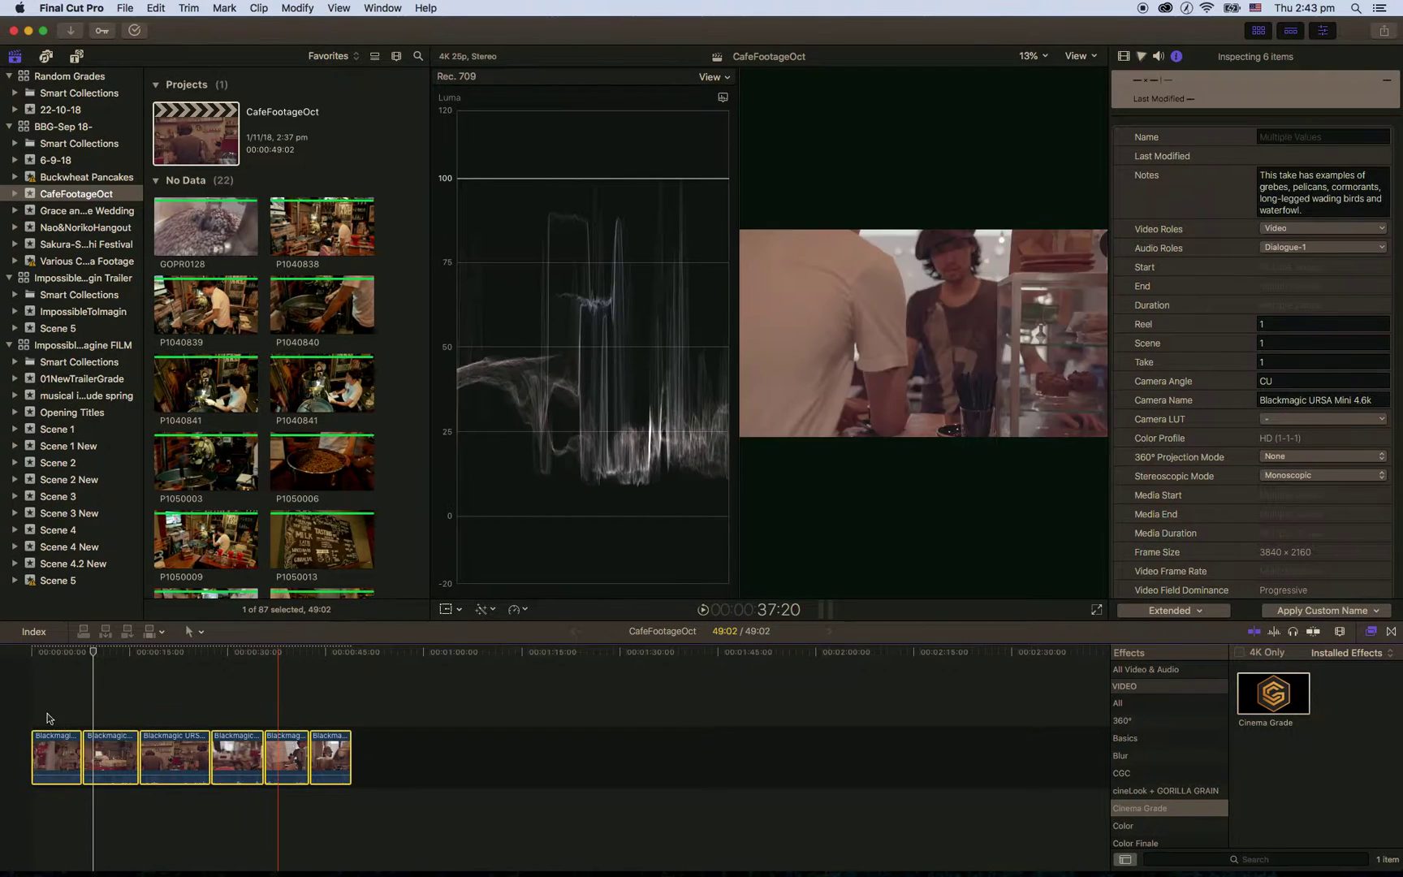
- Select the first clip, hide the browser, and show its Cinema Grade effect settings
left_click(55, 755)
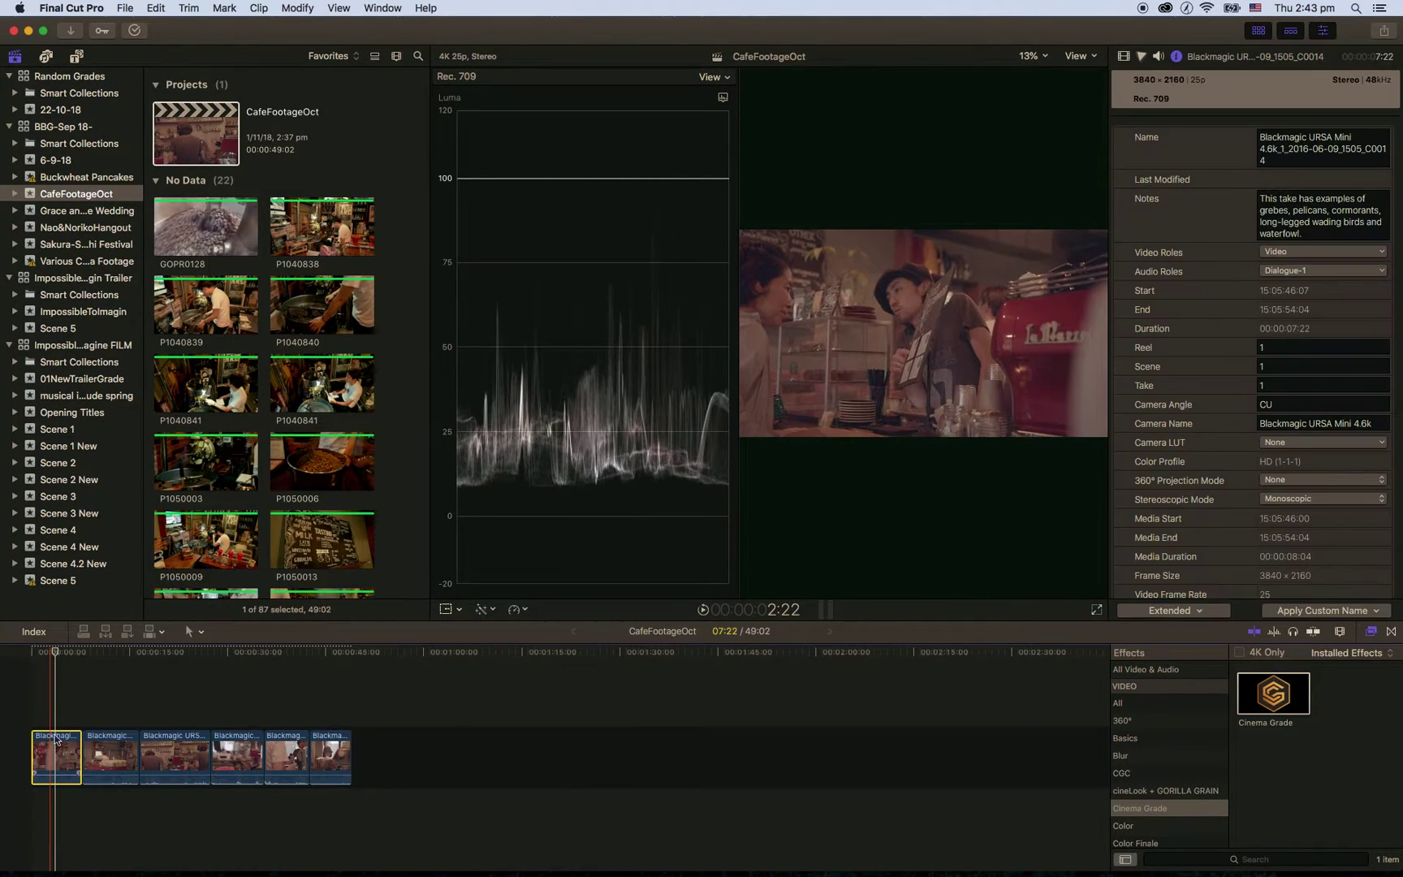
left_click(1266, 31)
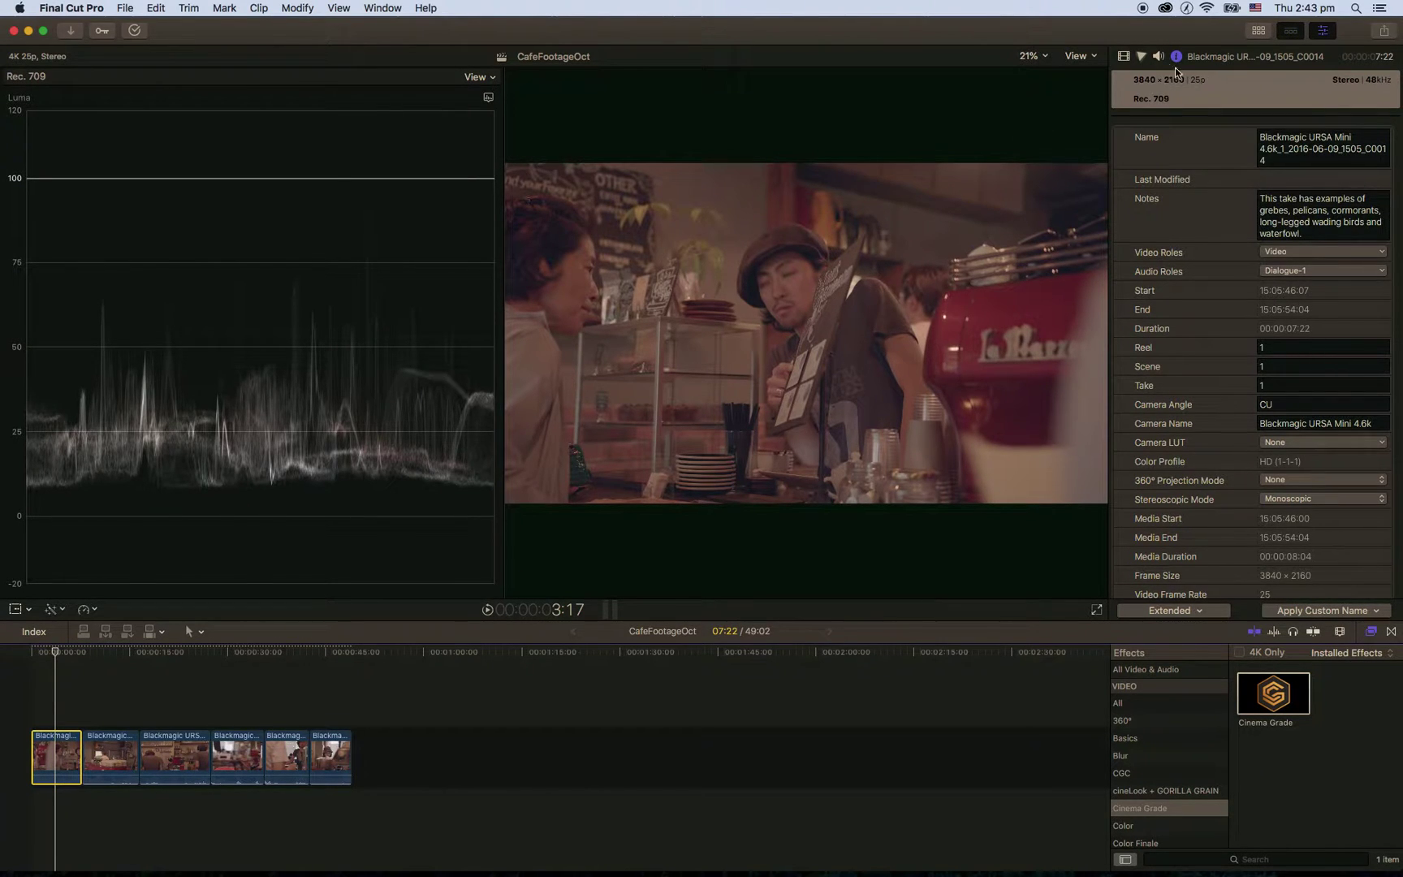
left_click(1124, 56)
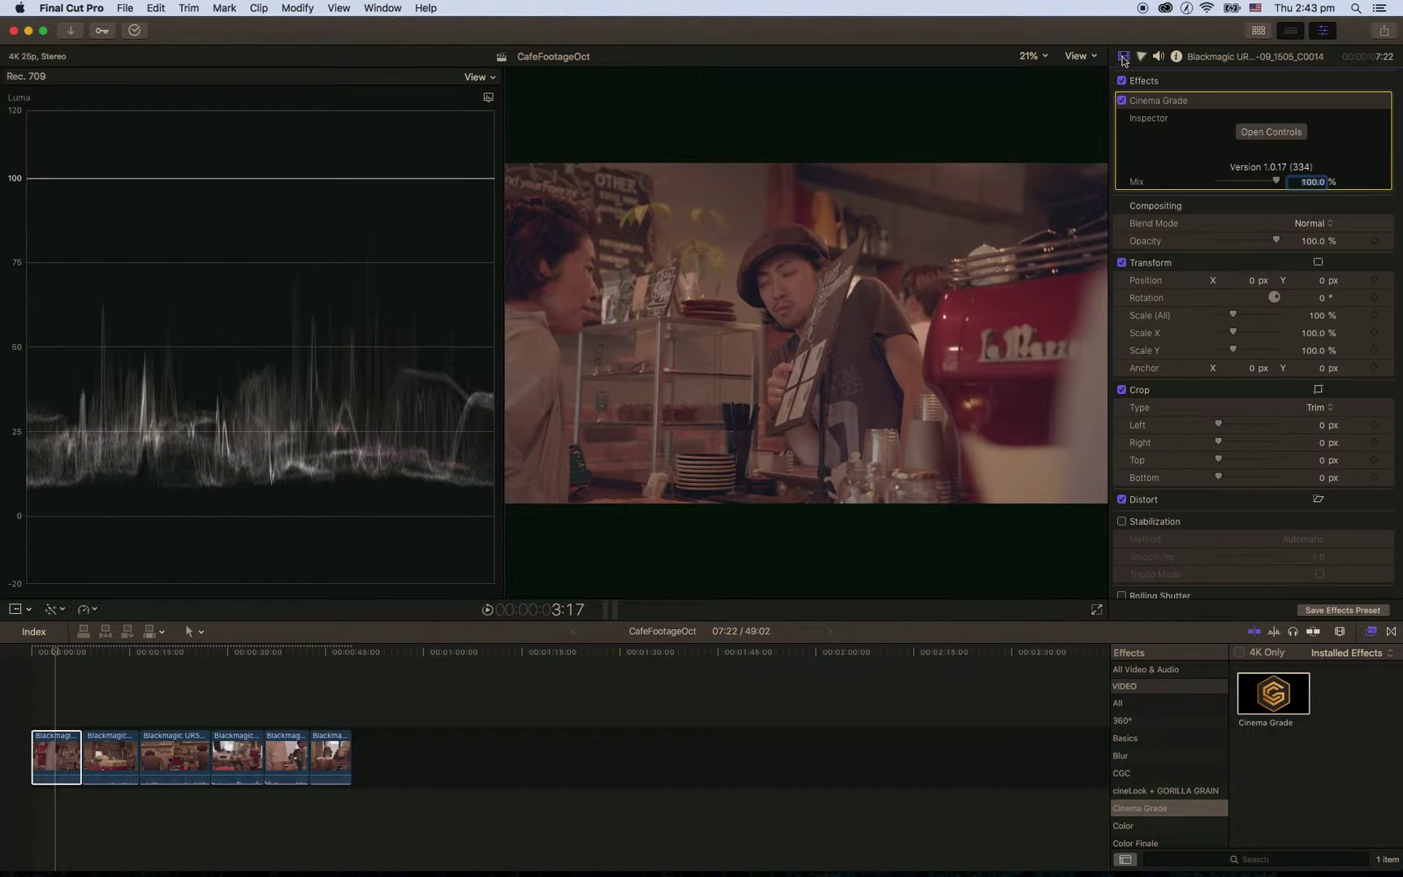
left_click(1272, 134)
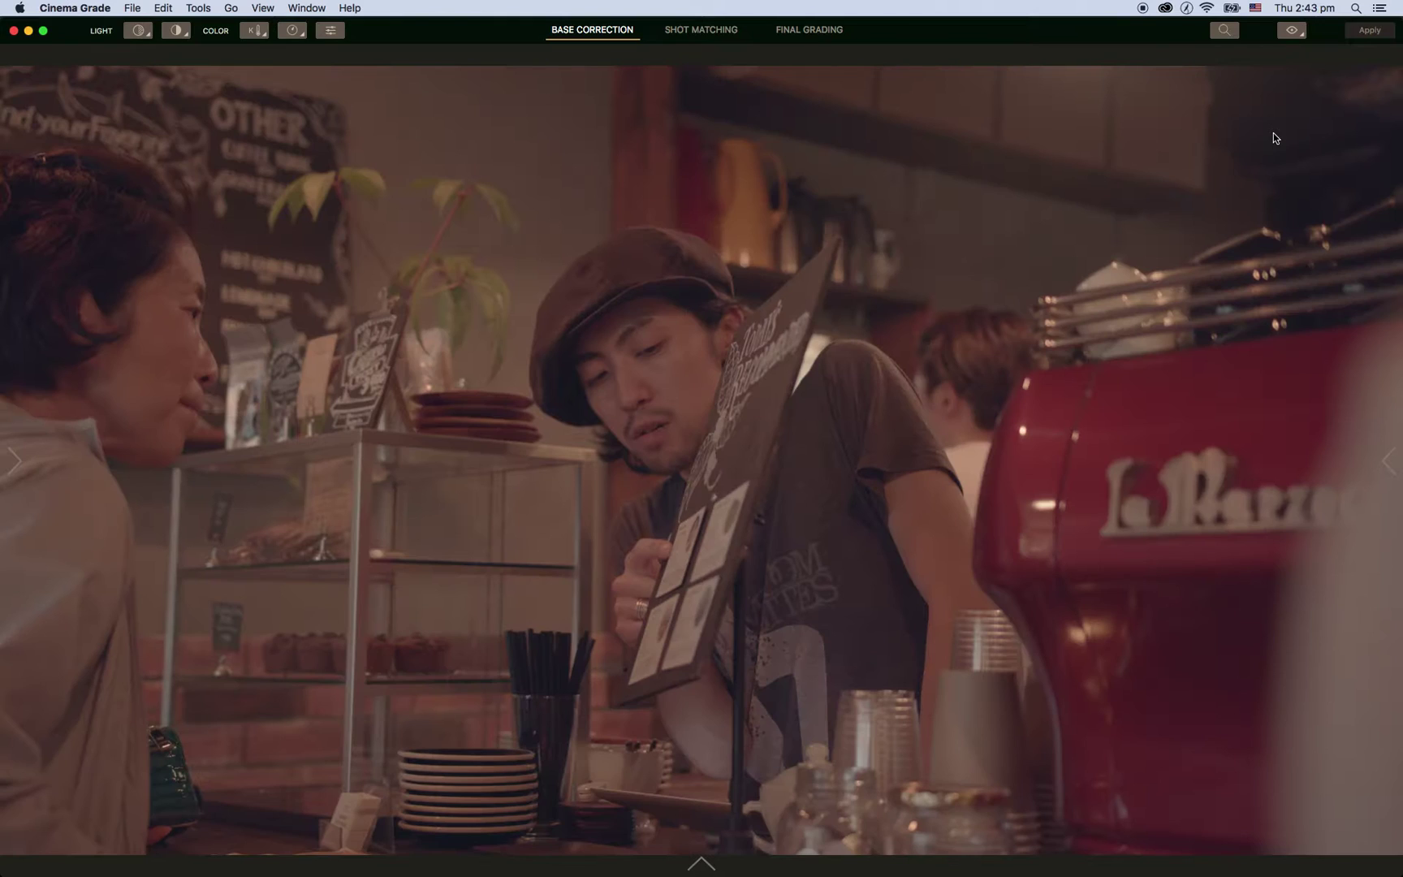
left_click(704, 865)
key("super+e")
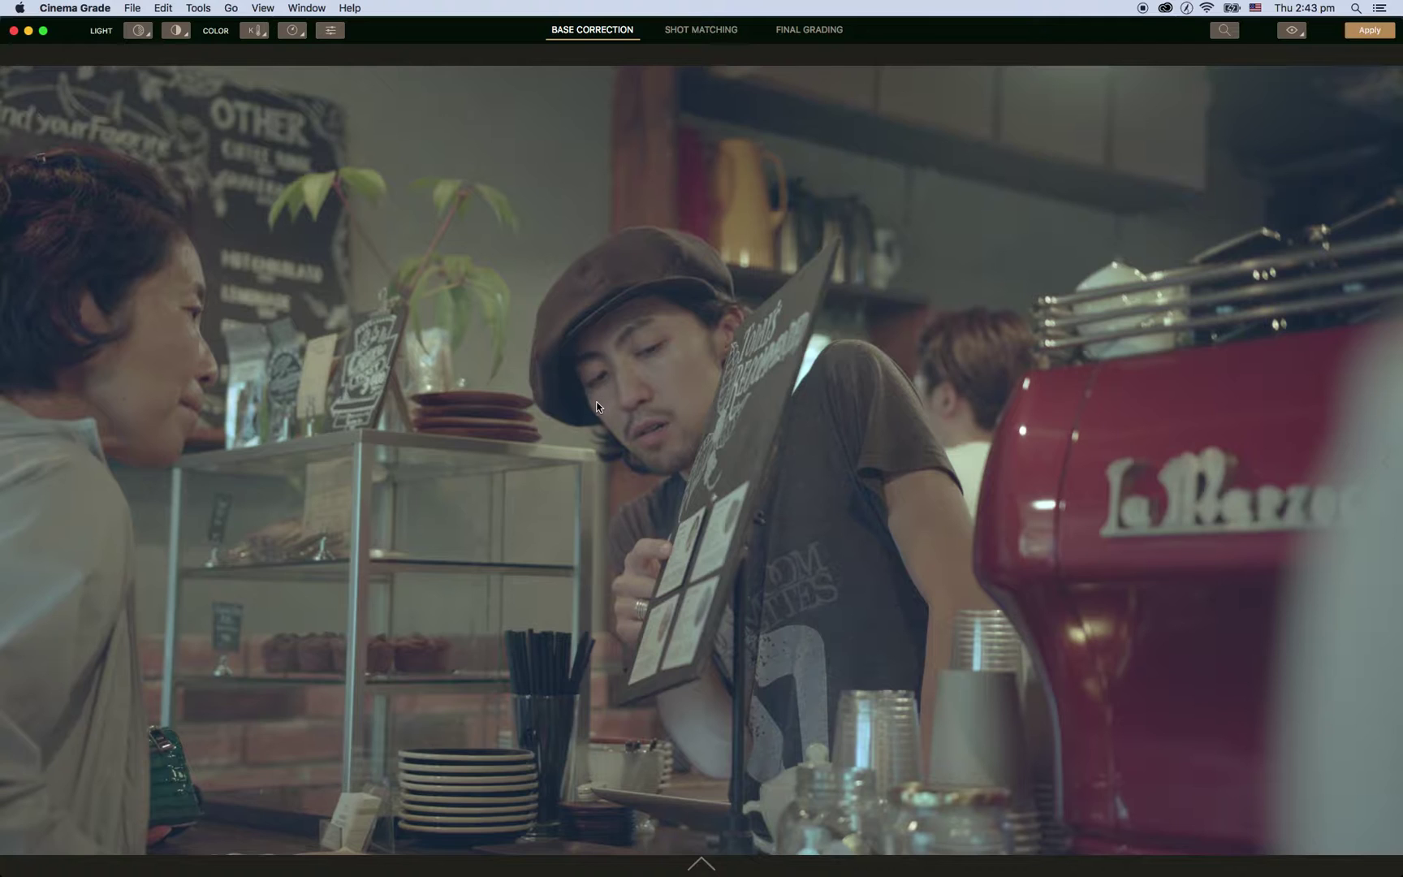
- Warm the colour temperature and fine-tune the tint, with waveform, vectorscope and histogram shown
key("super+3")
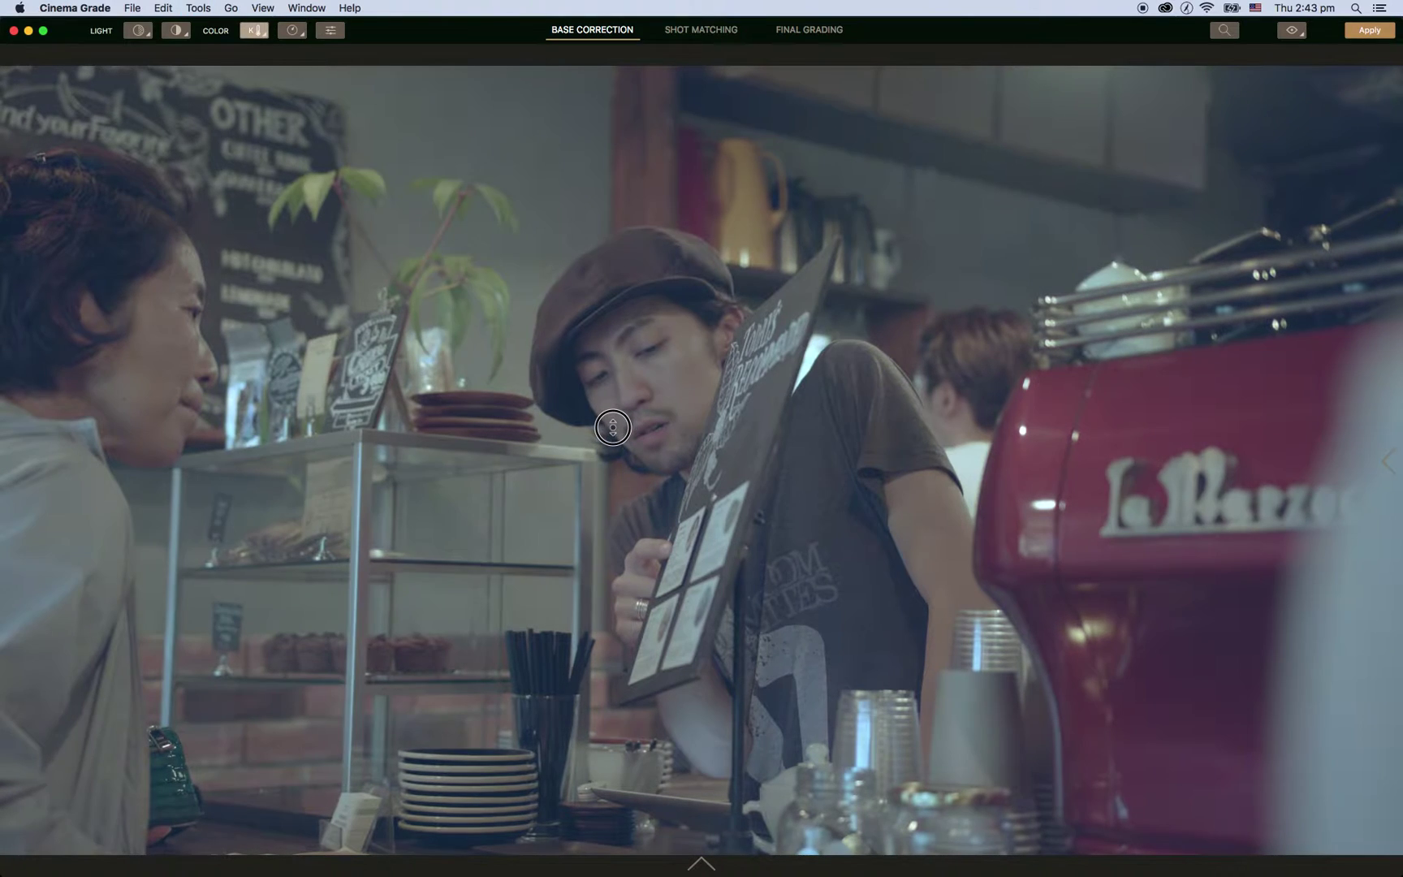
left_click_drag(615, 408, 605, 346)
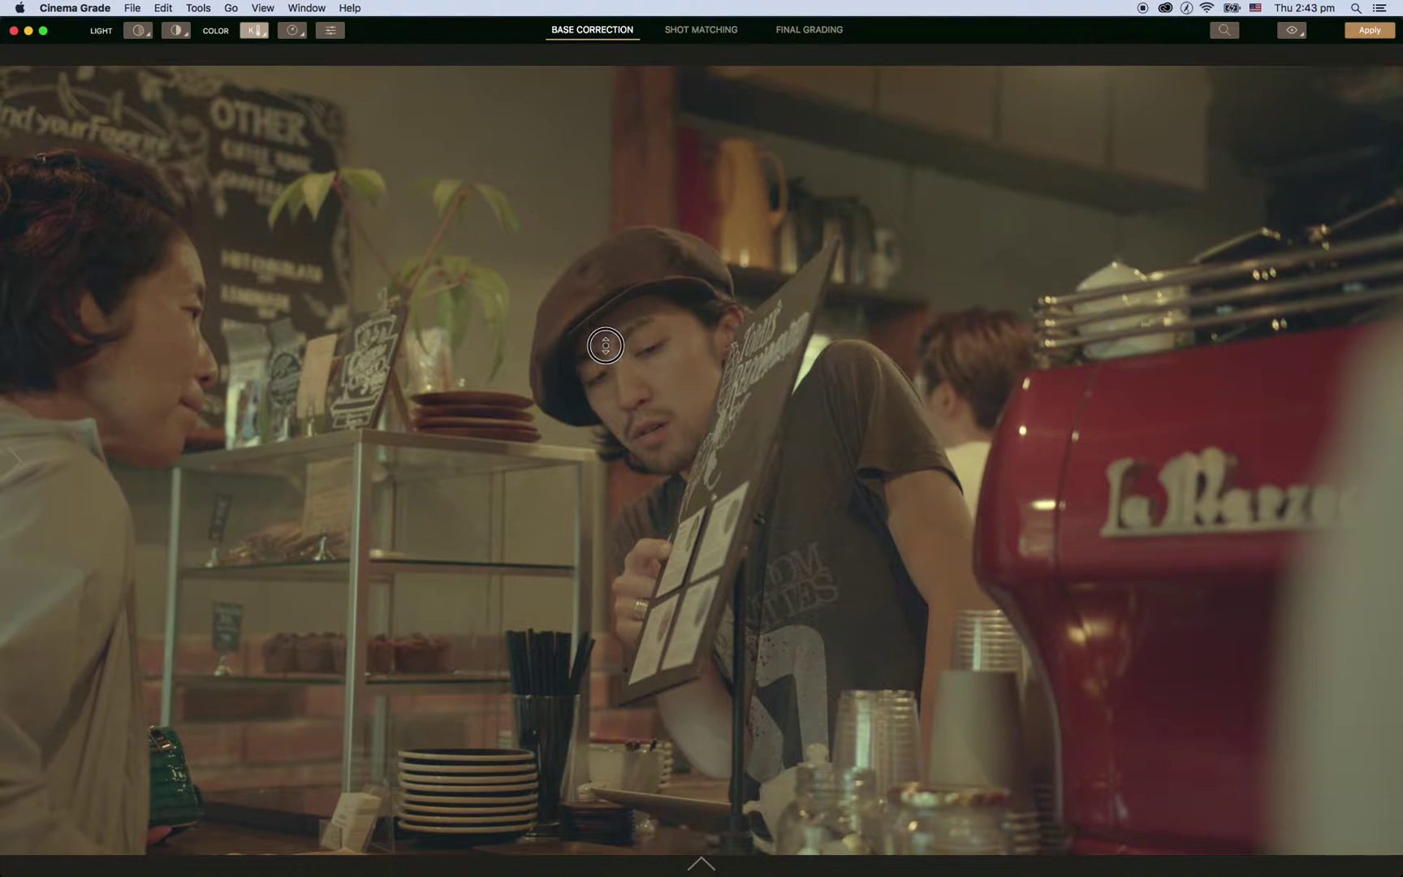
key("Tab")
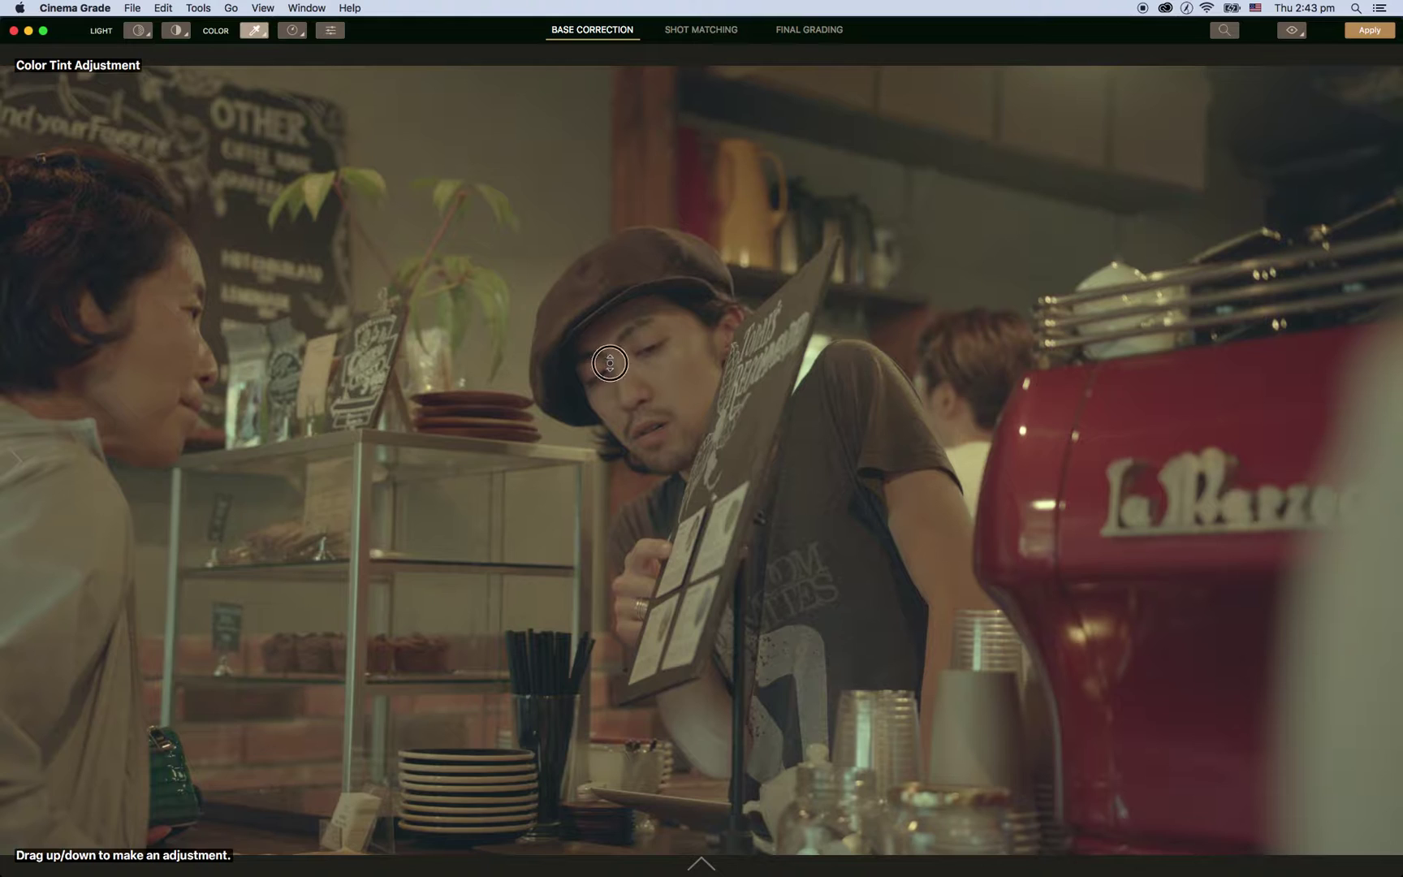
left_click_drag(610, 346, 609, 366)
key("s")
left_click_drag(640, 373, 634, 392)
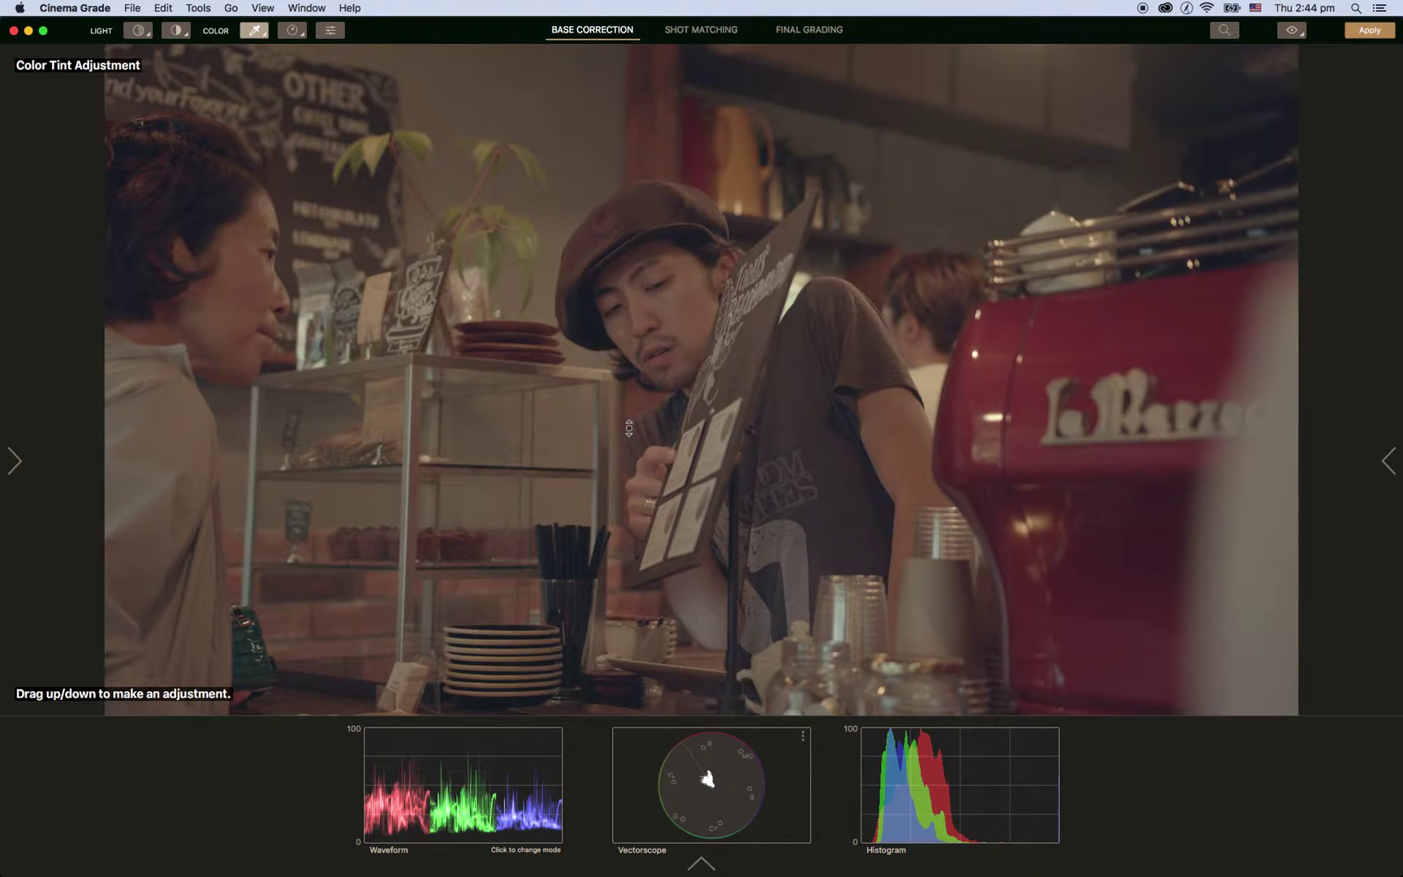
- Brighten the first clip's exposure and darken its shadow tones
key("e")
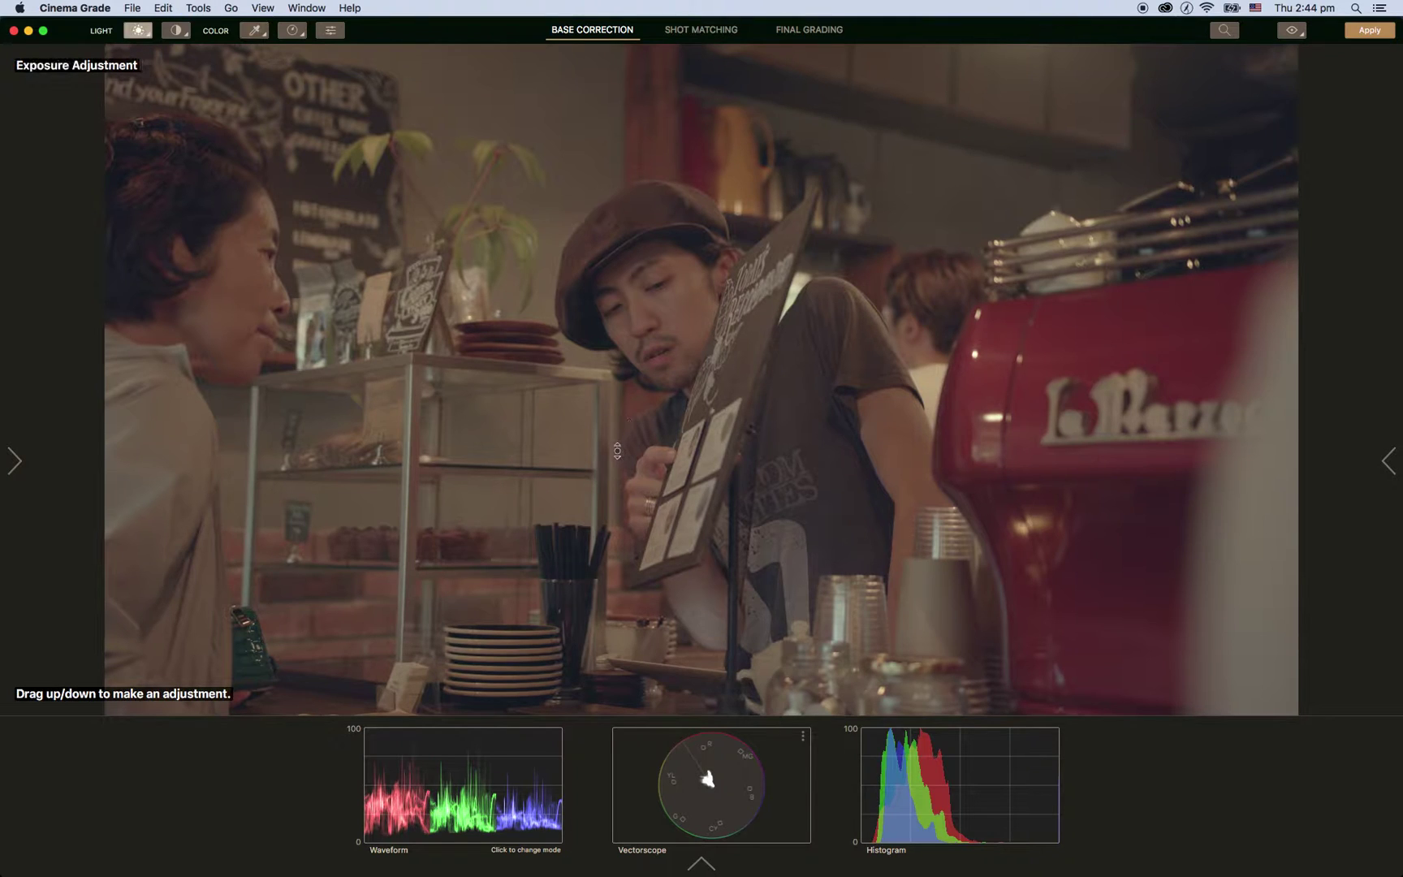
left_click_drag(616, 452, 618, 436)
key("h")
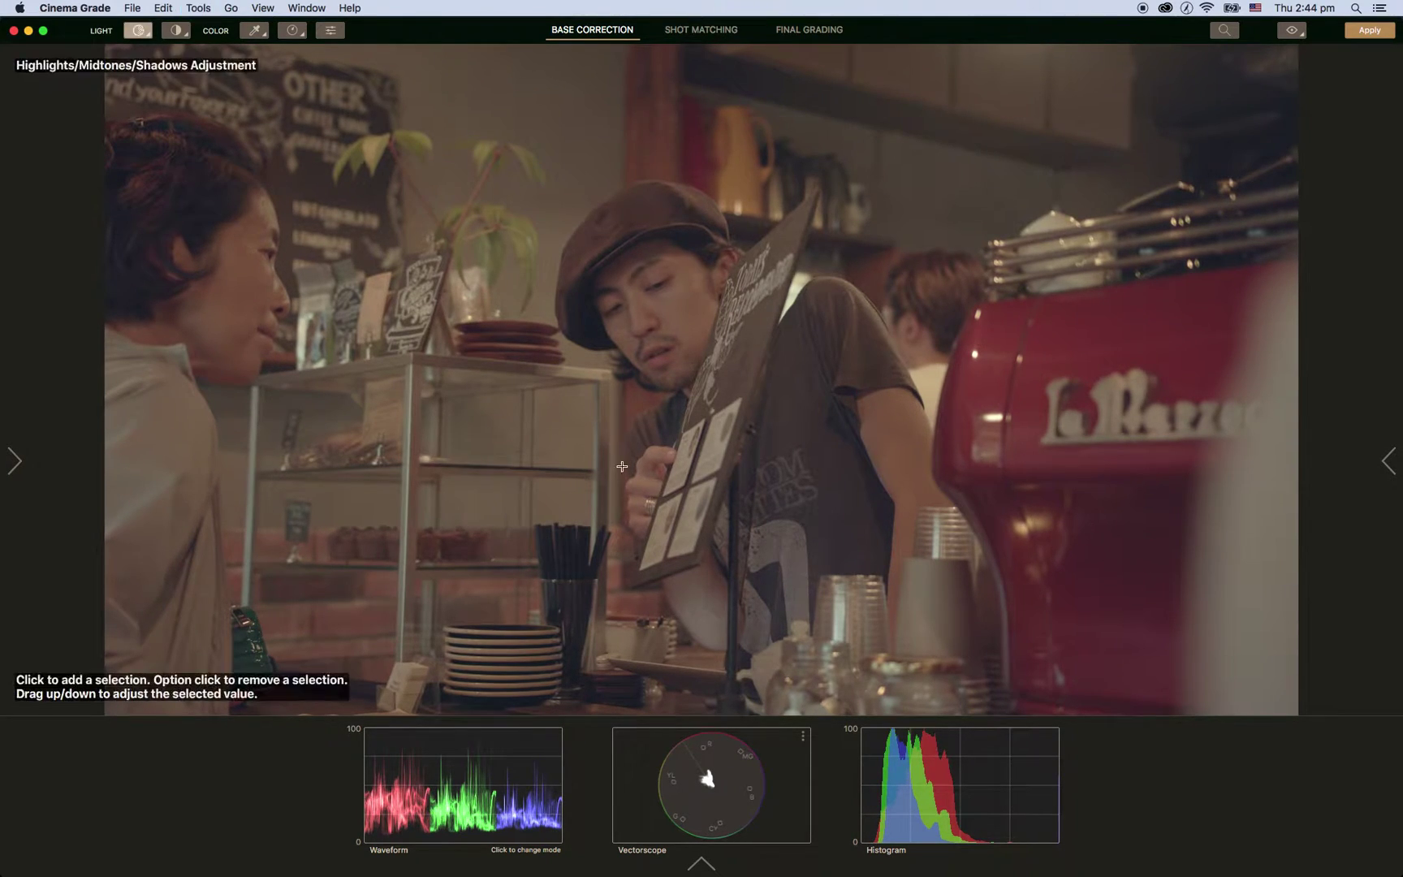
left_click(480, 705)
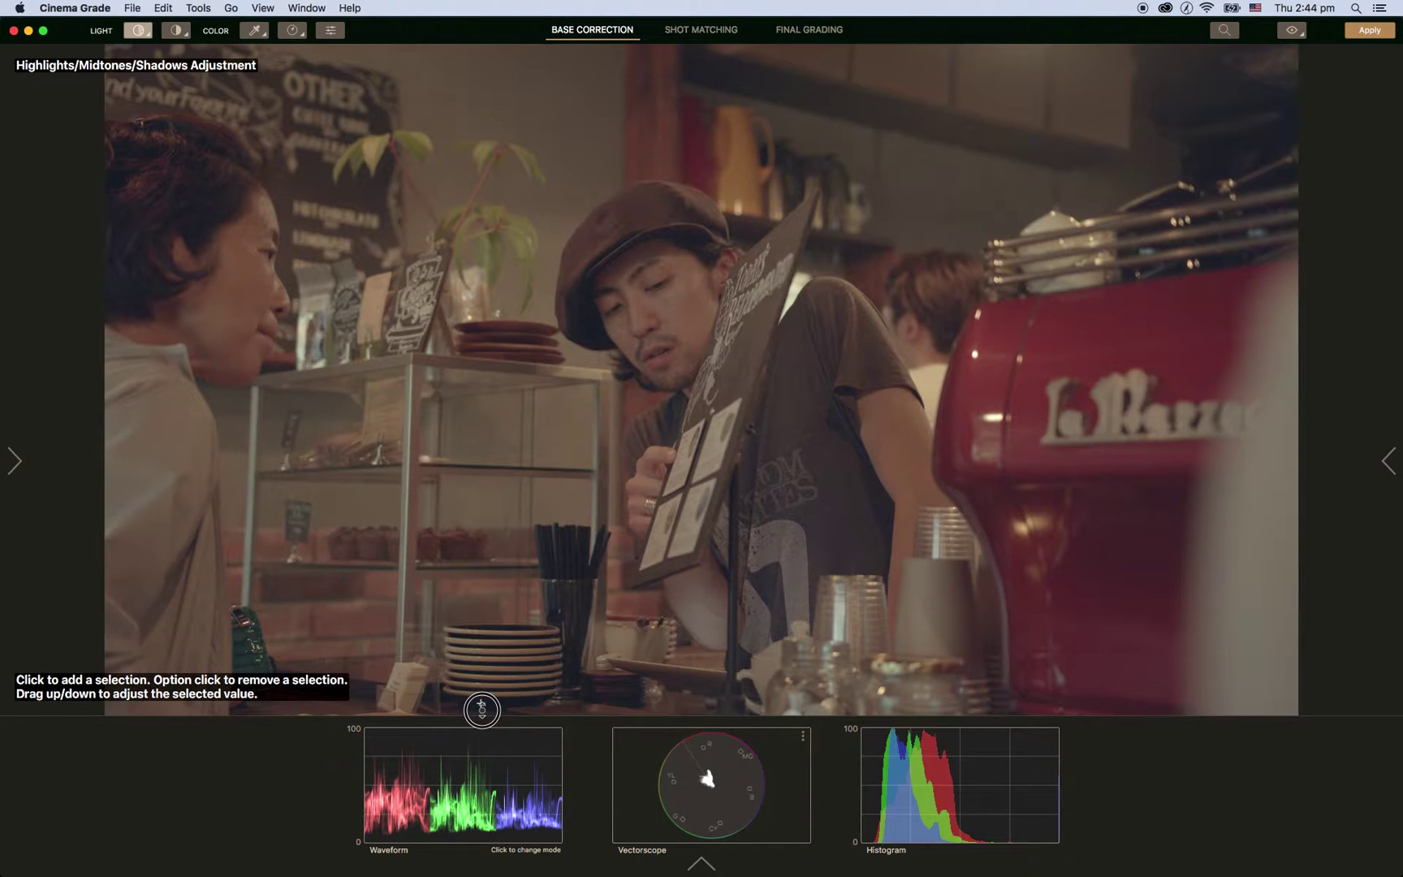
left_click_drag(482, 710, 482, 712)
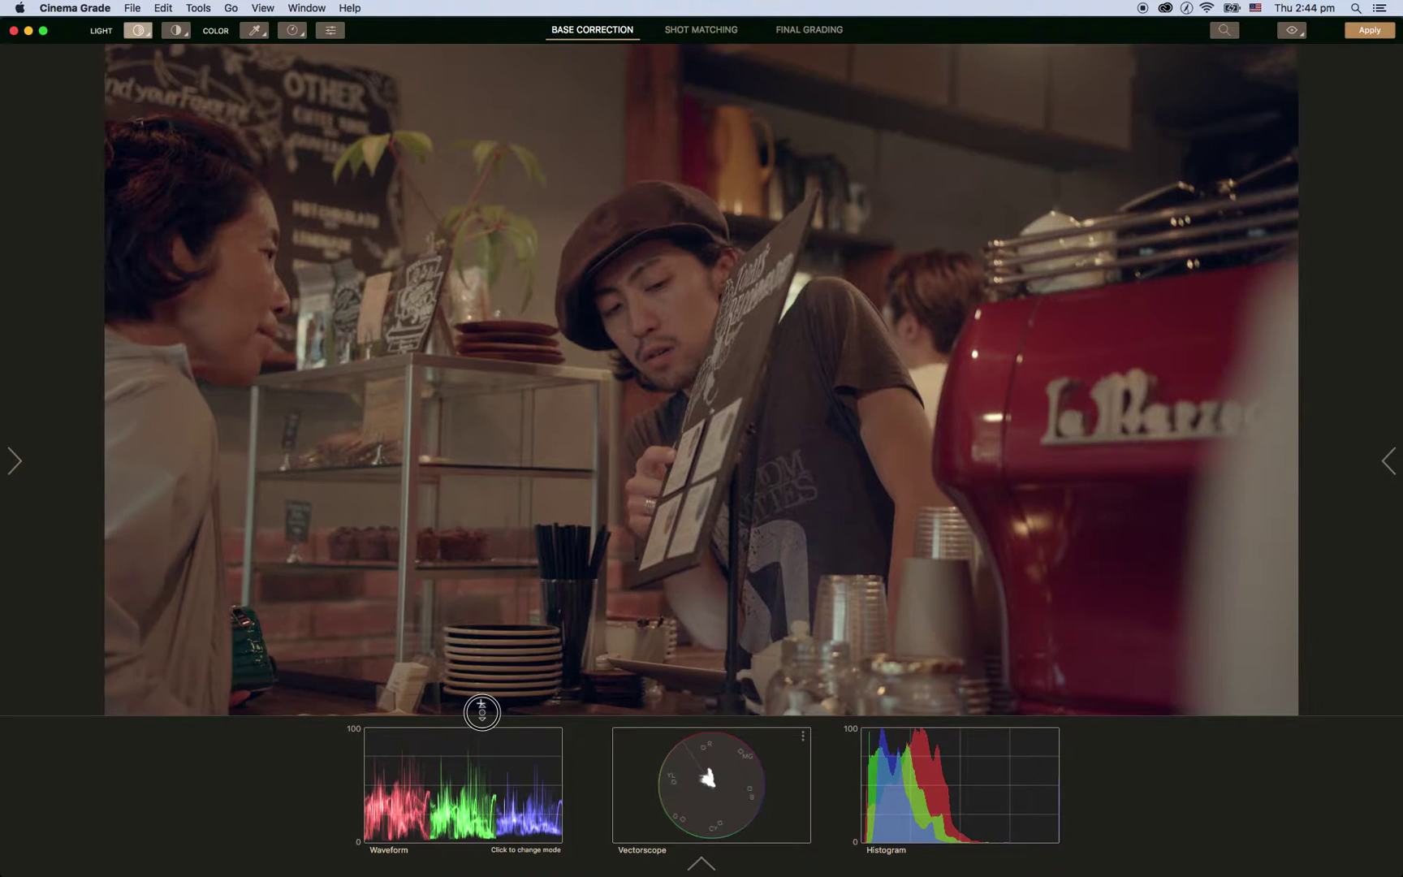
- Increase the contrast, then set a highlights/midtones/shadows point from the man's face
key("c")
mouse_move(672, 529)
left_mouse_down()
mouse_move(679, 496)
mouse_move(680, 519)
left_mouse_up()
key("c")
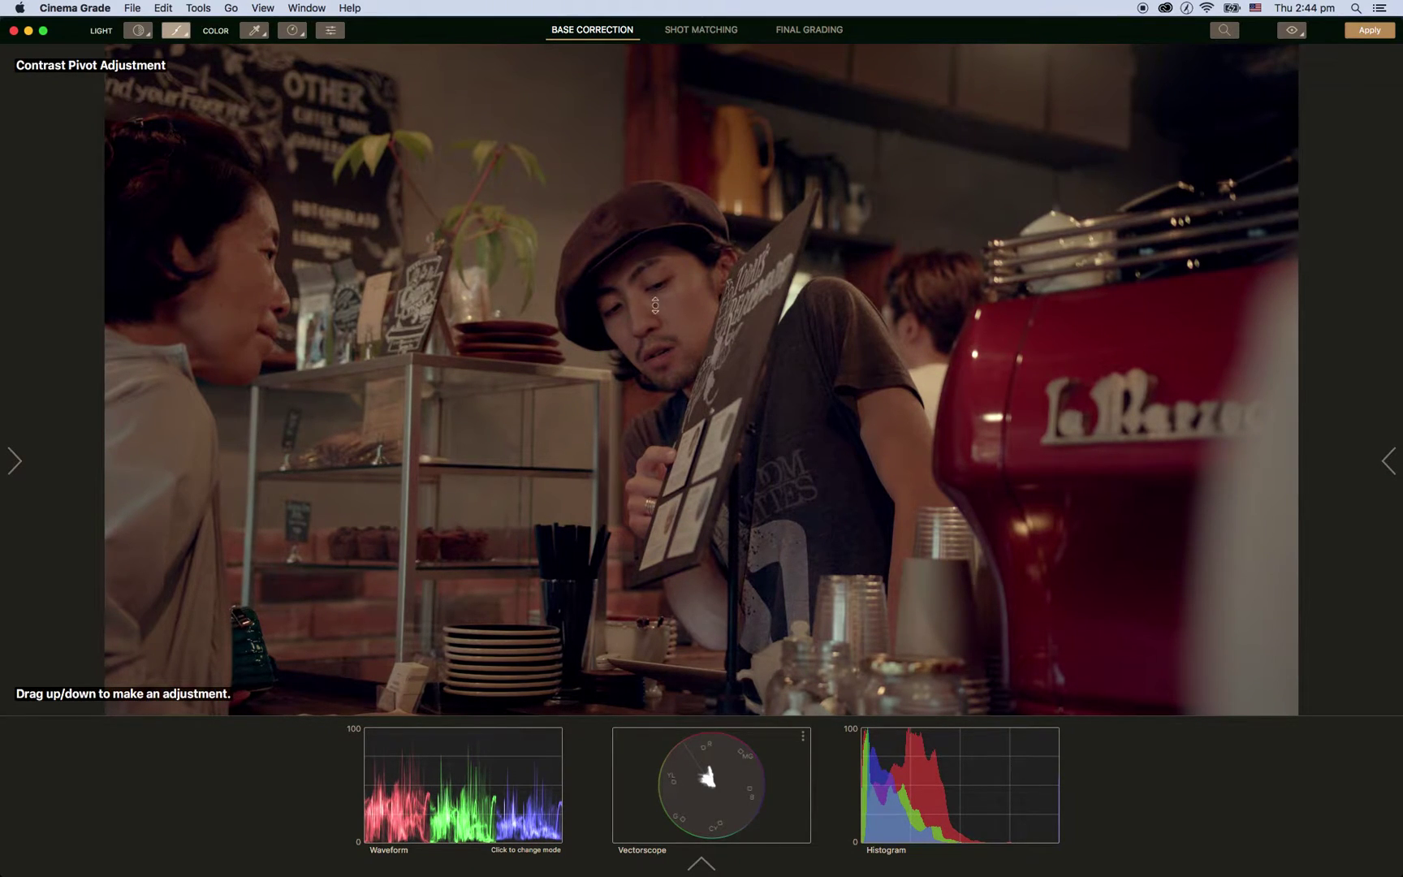
key("q")
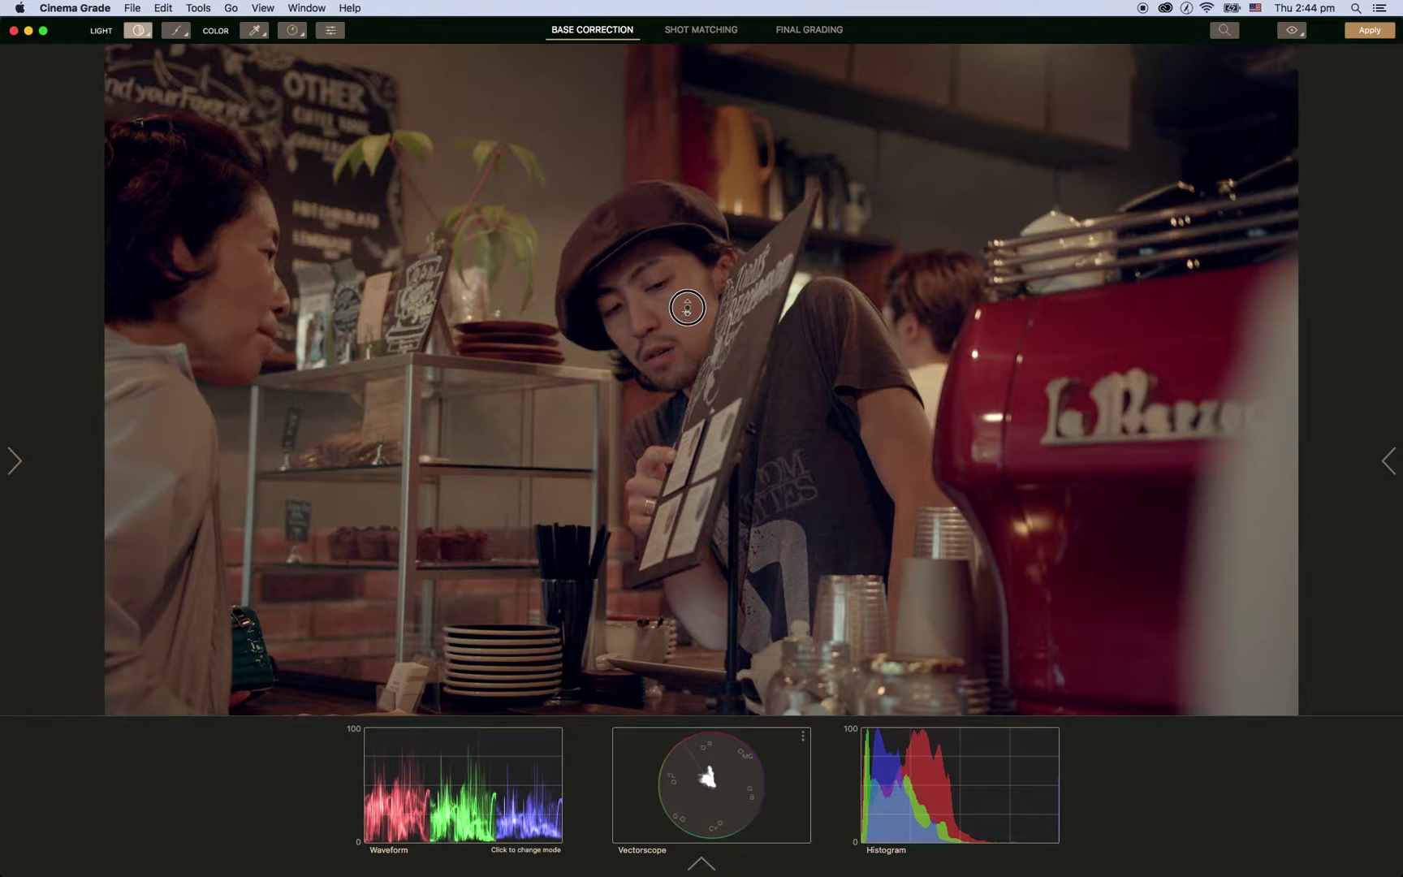
left_click(686, 311)
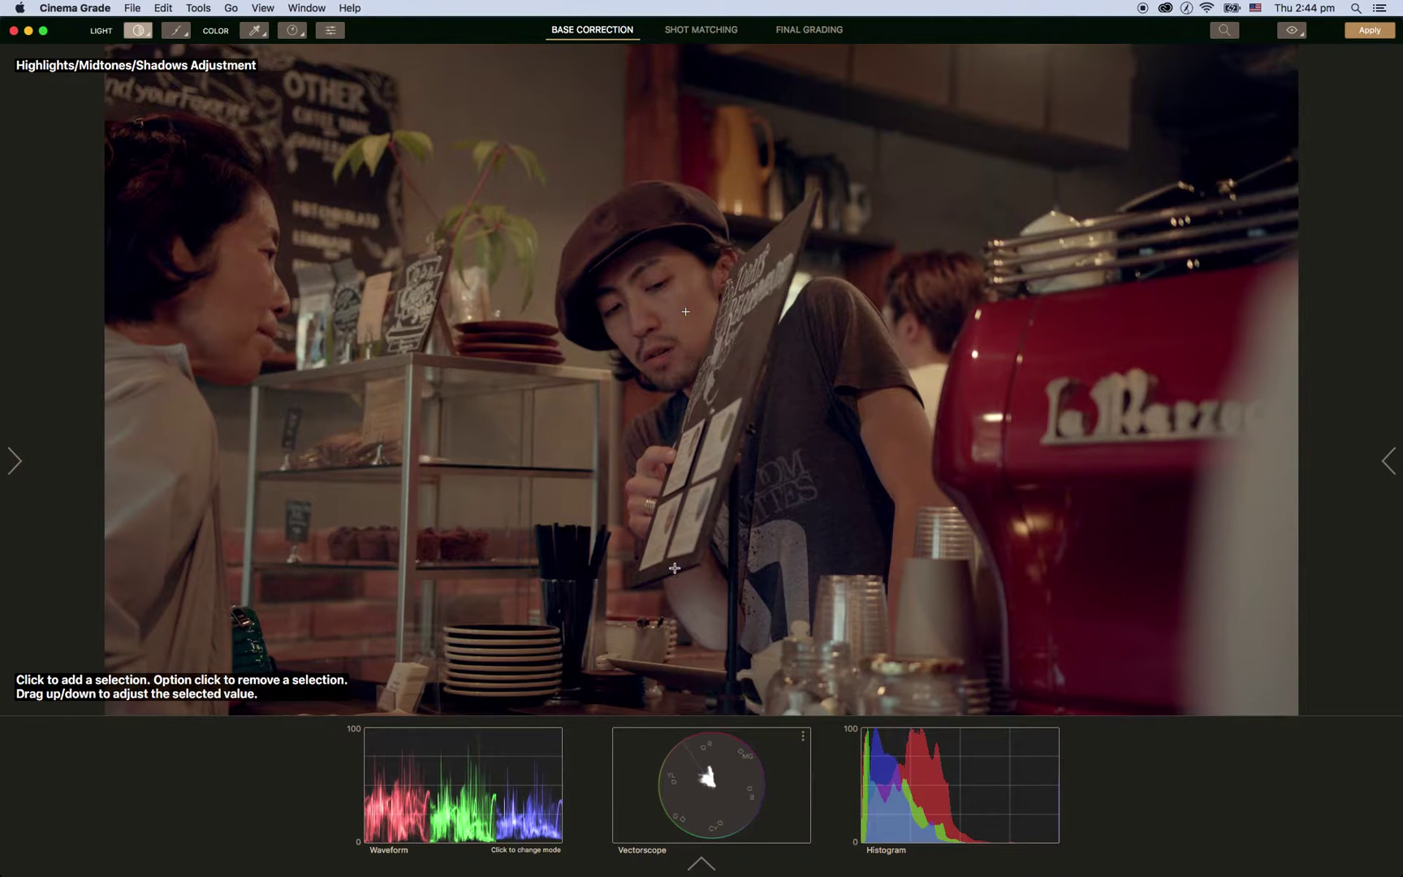
- Apply the warmer, brighter, higher-contrast base correction and reveal the six-clip thumbnail strip
left_click(1369, 36)
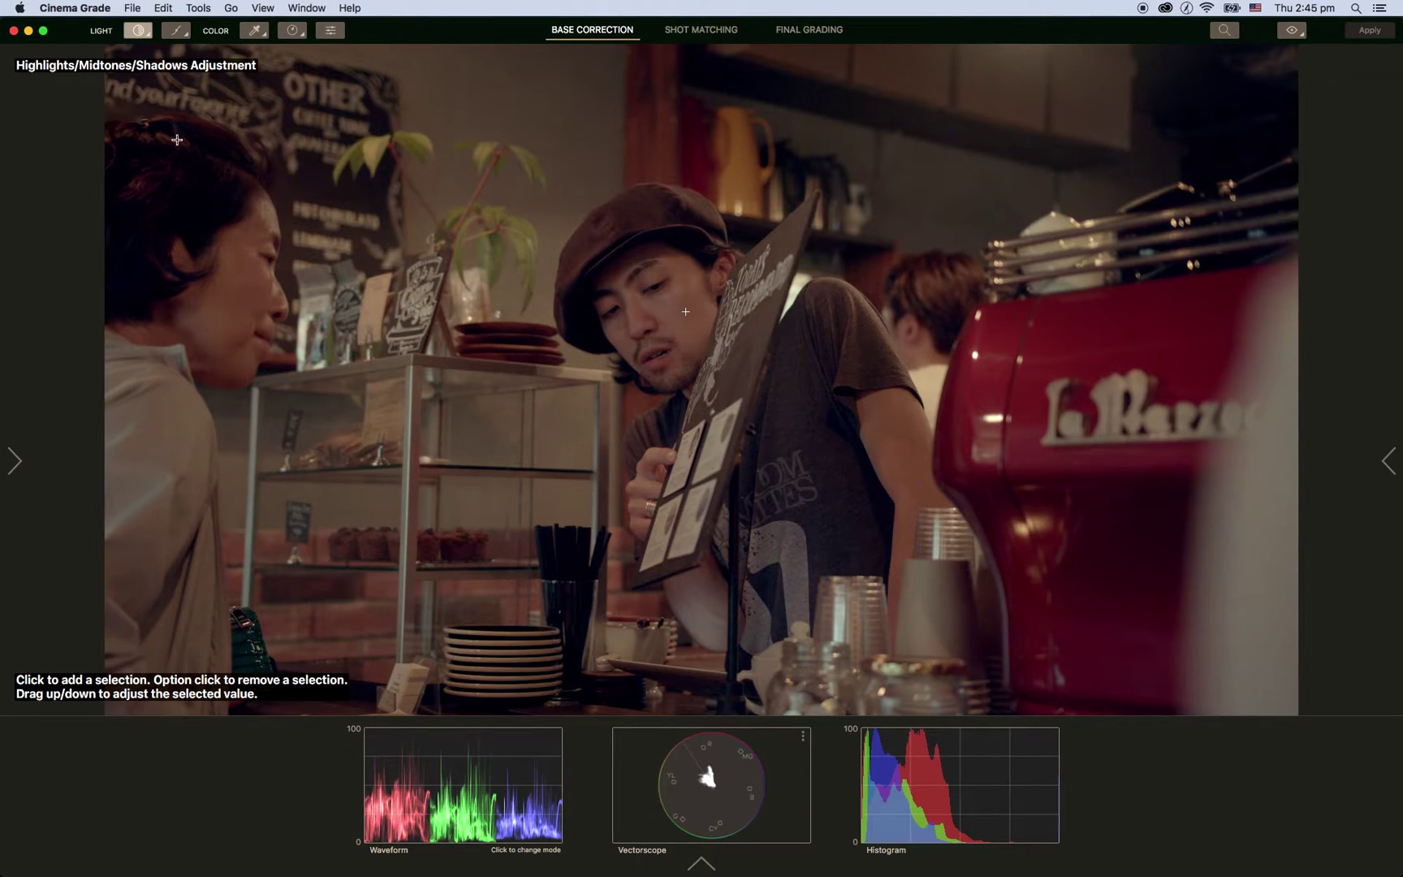
key("super+3")
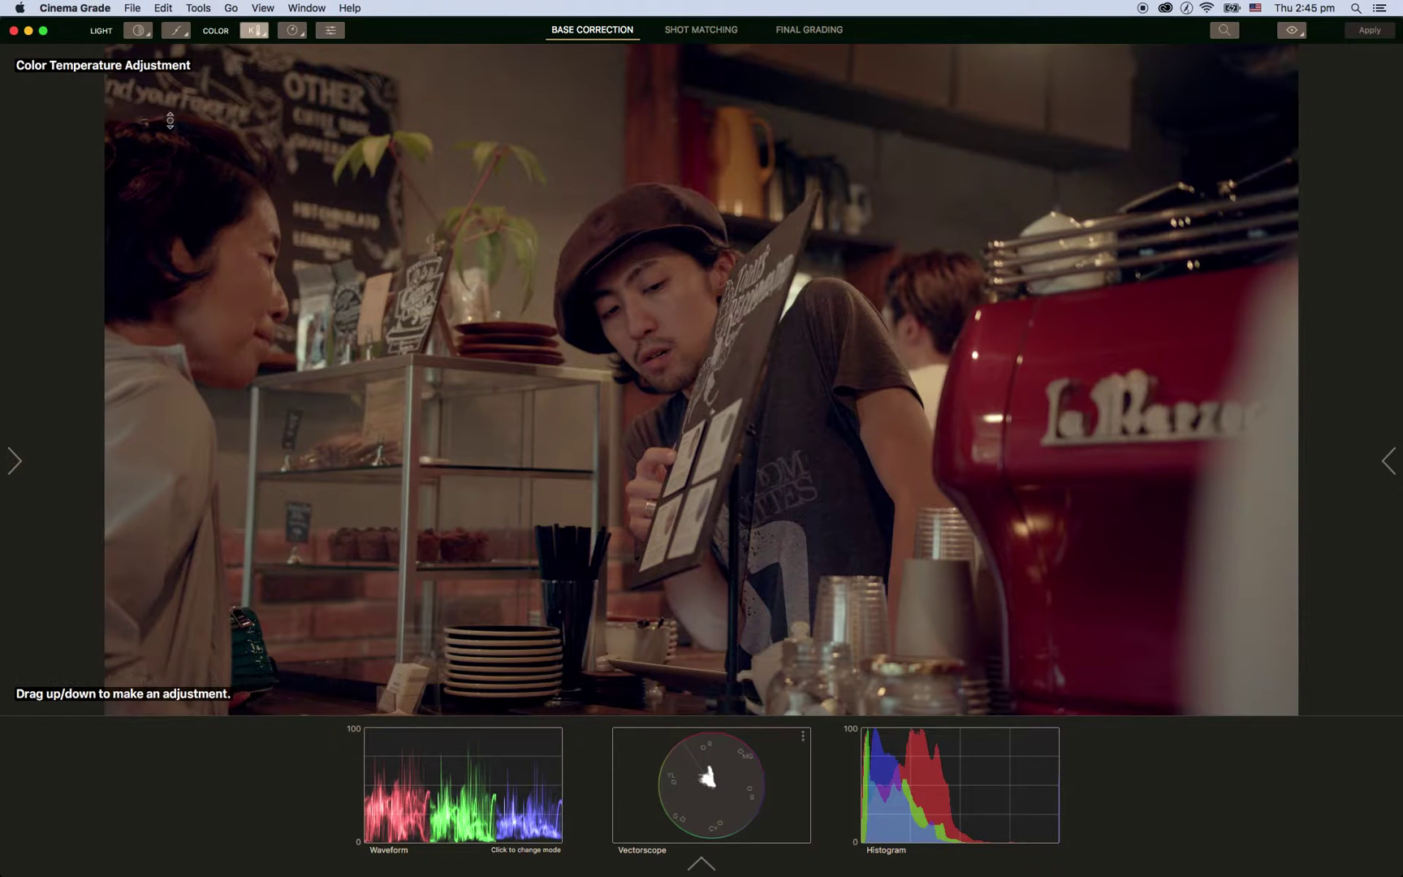
mouse_move(746, 870)
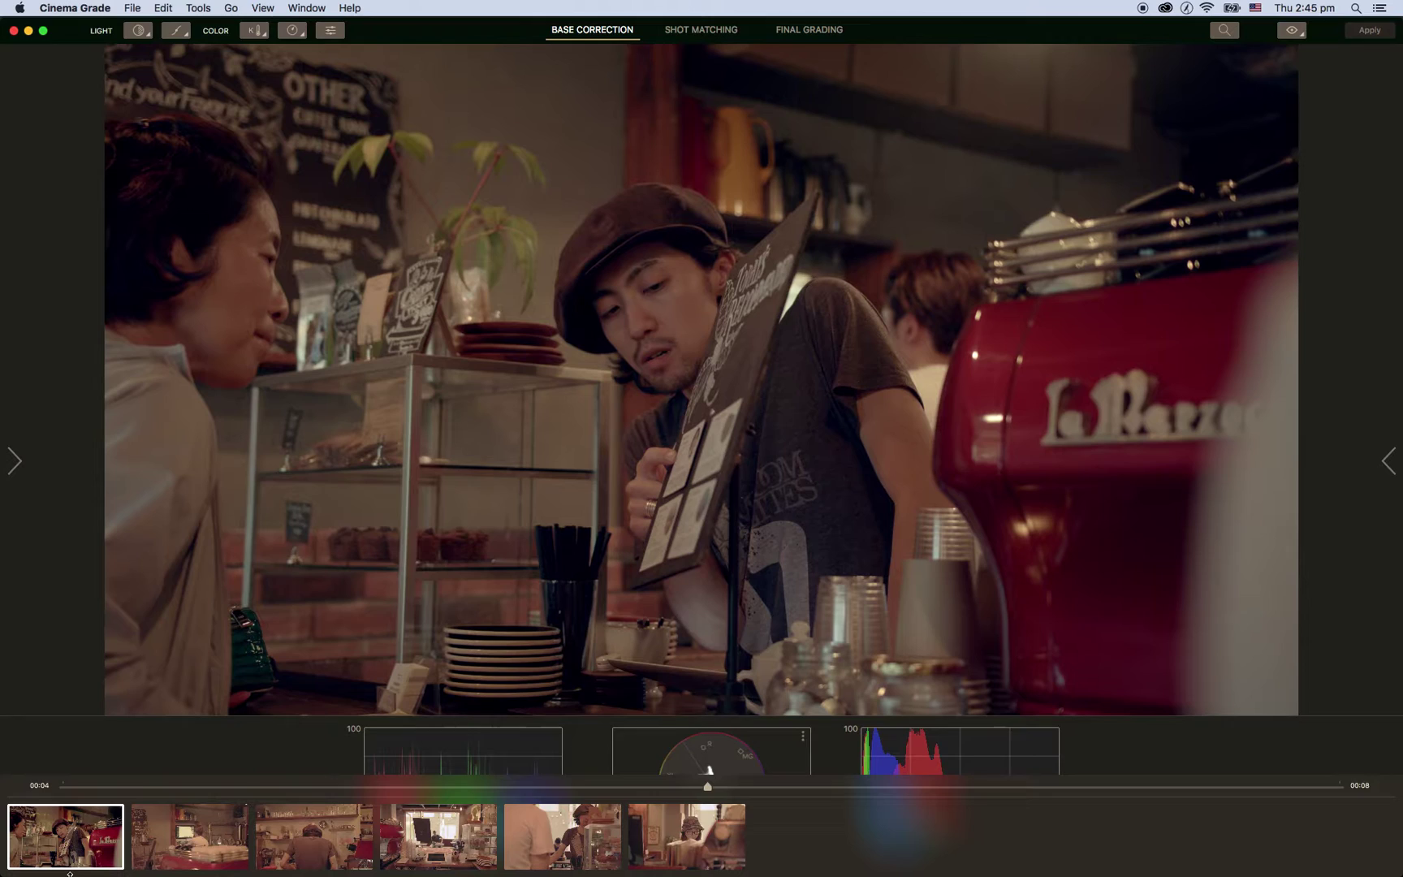
- Group shots one to three in yellow, with the first shot as hero
left_click(695, 33)
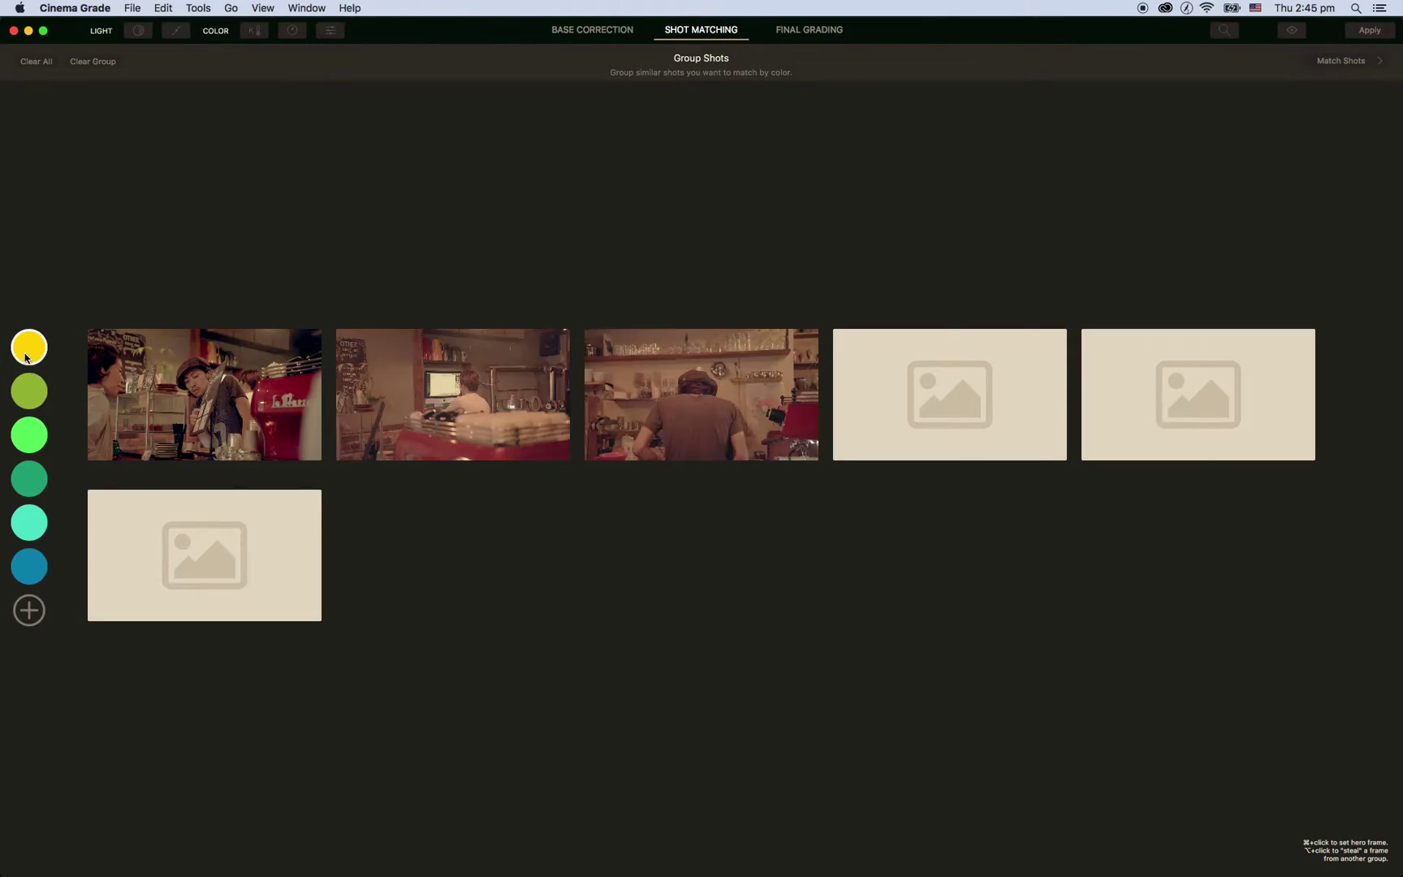
left_click(169, 373)
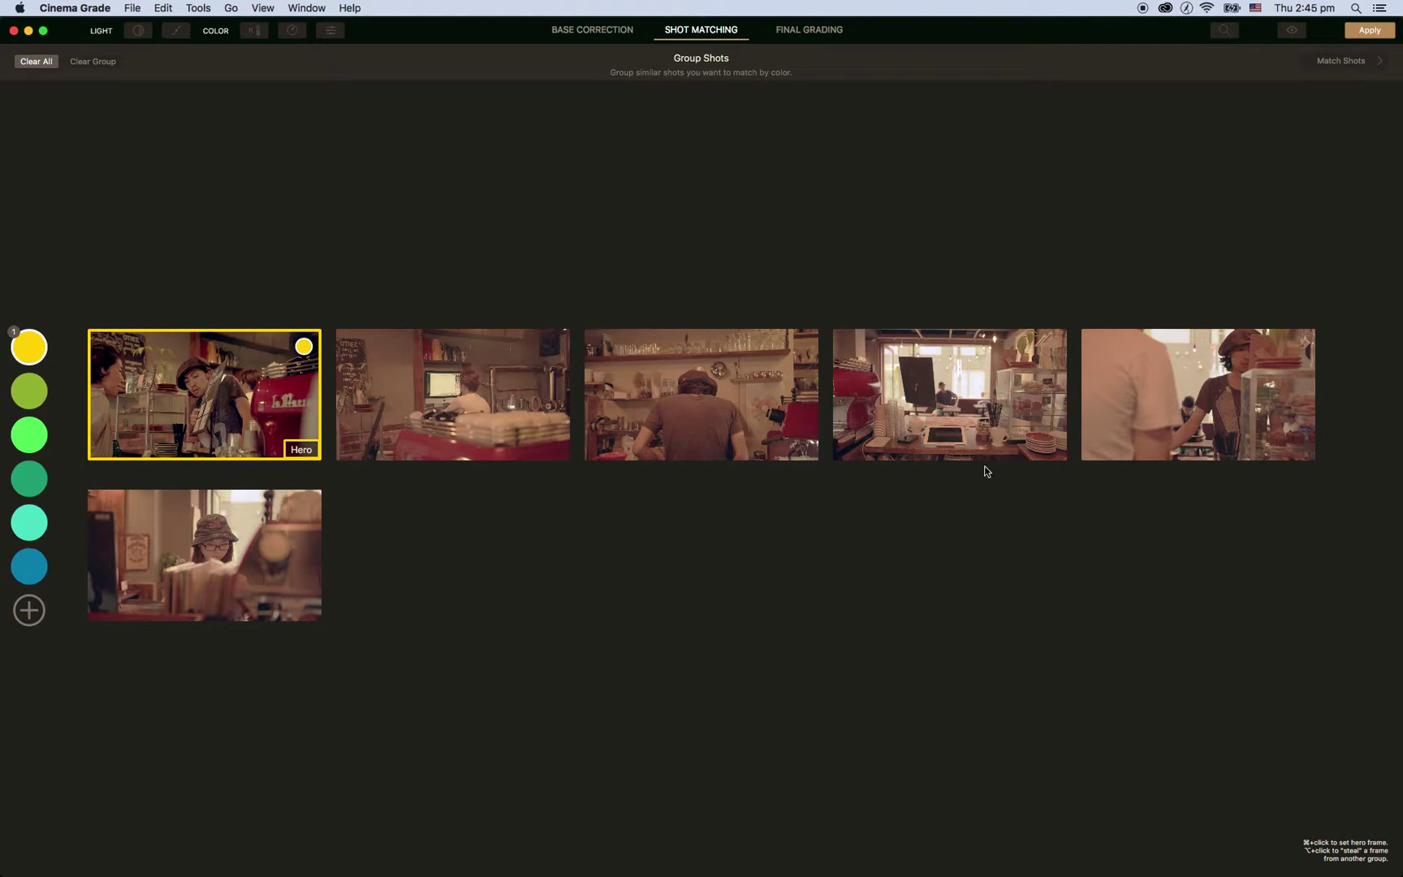
left_click(440, 403)
left_click(655, 414)
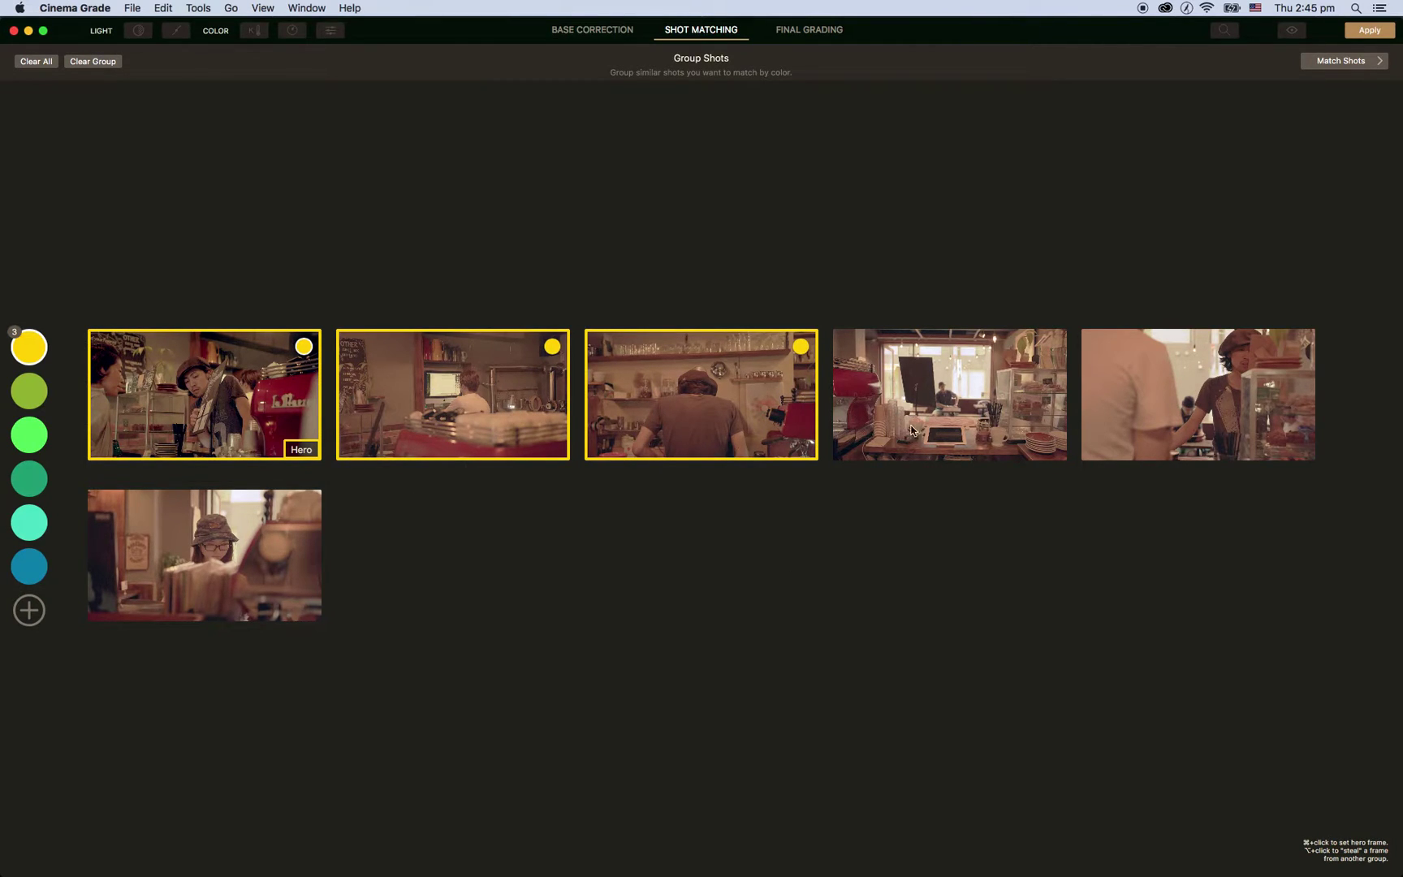
- Group shots four to six in green with shot five as hero, then go to Match Shots
left_click(31, 398)
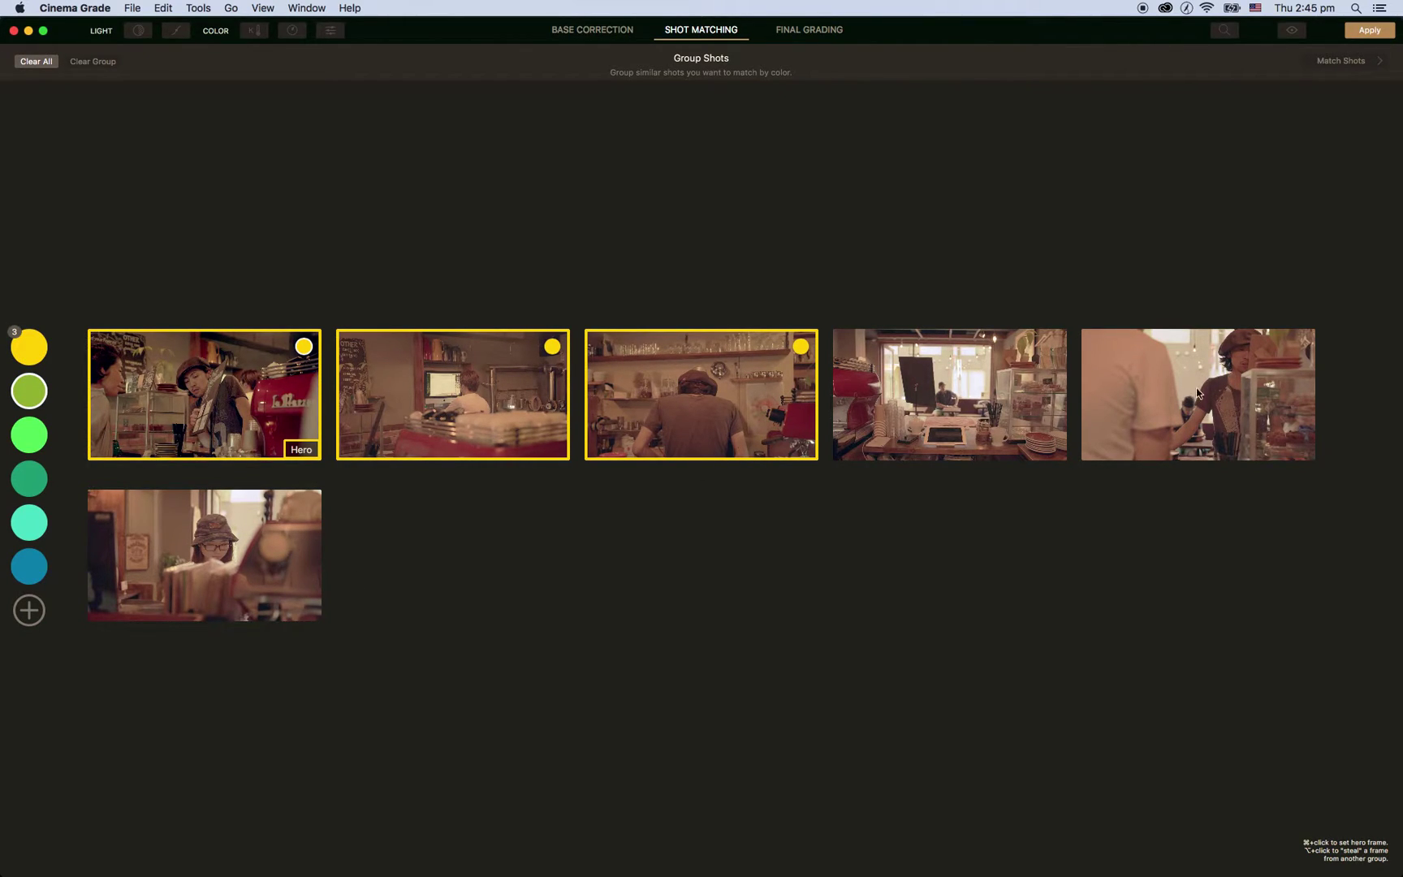
left_click(1241, 368)
left_click(996, 401)
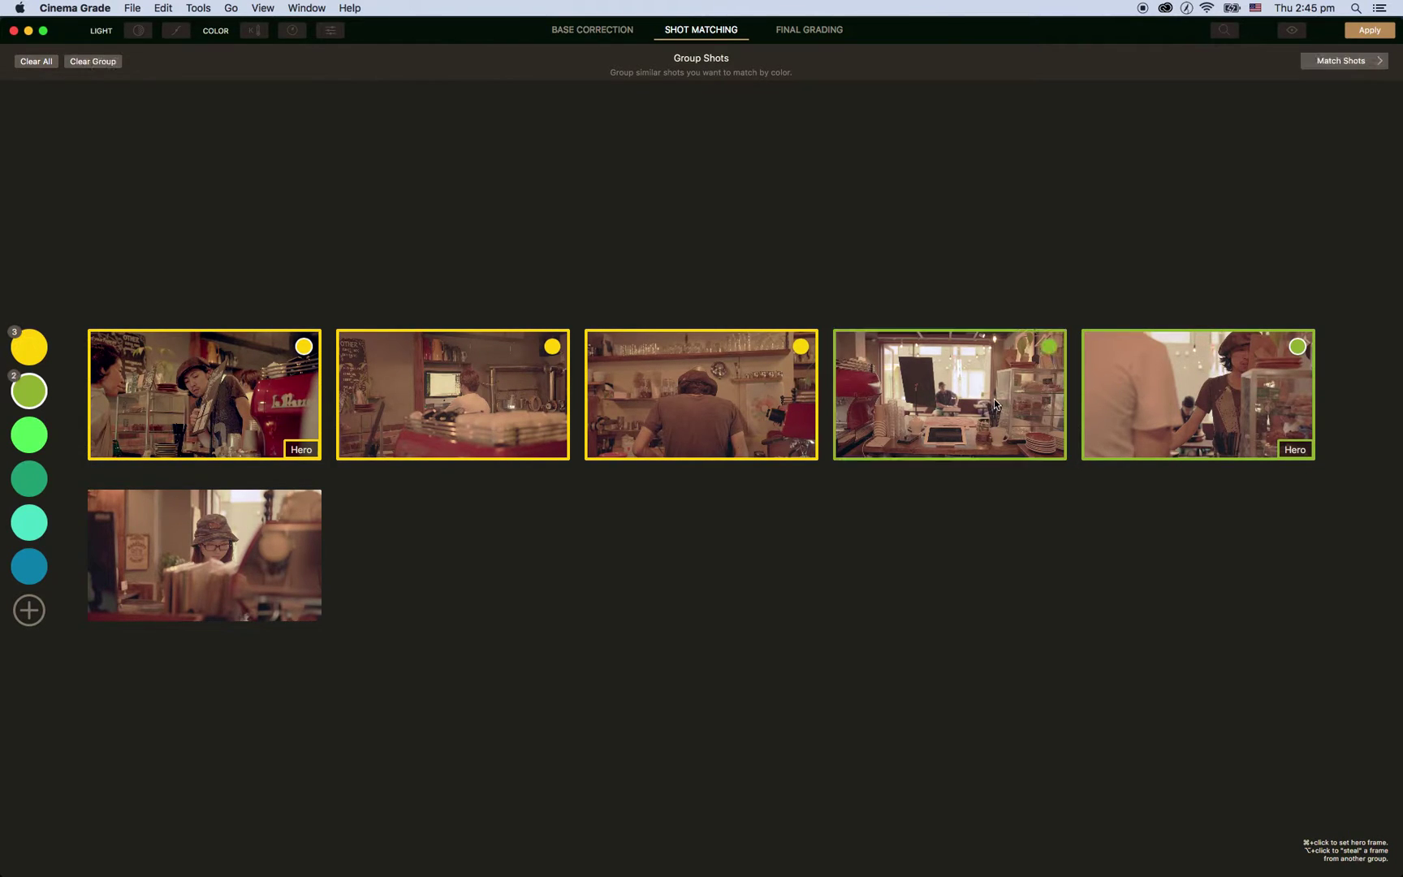
left_click(315, 579)
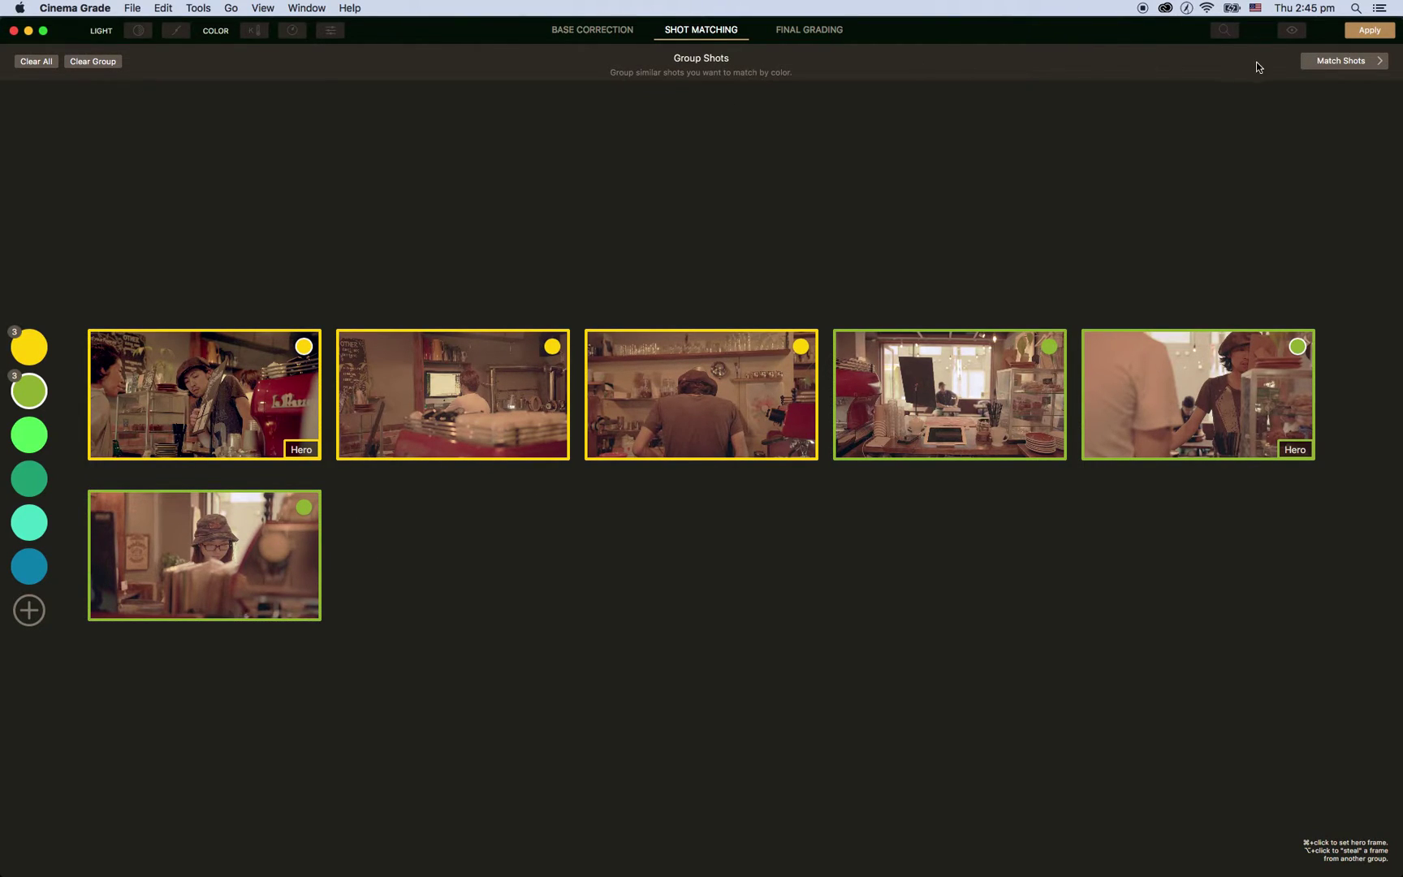
left_click(1324, 62)
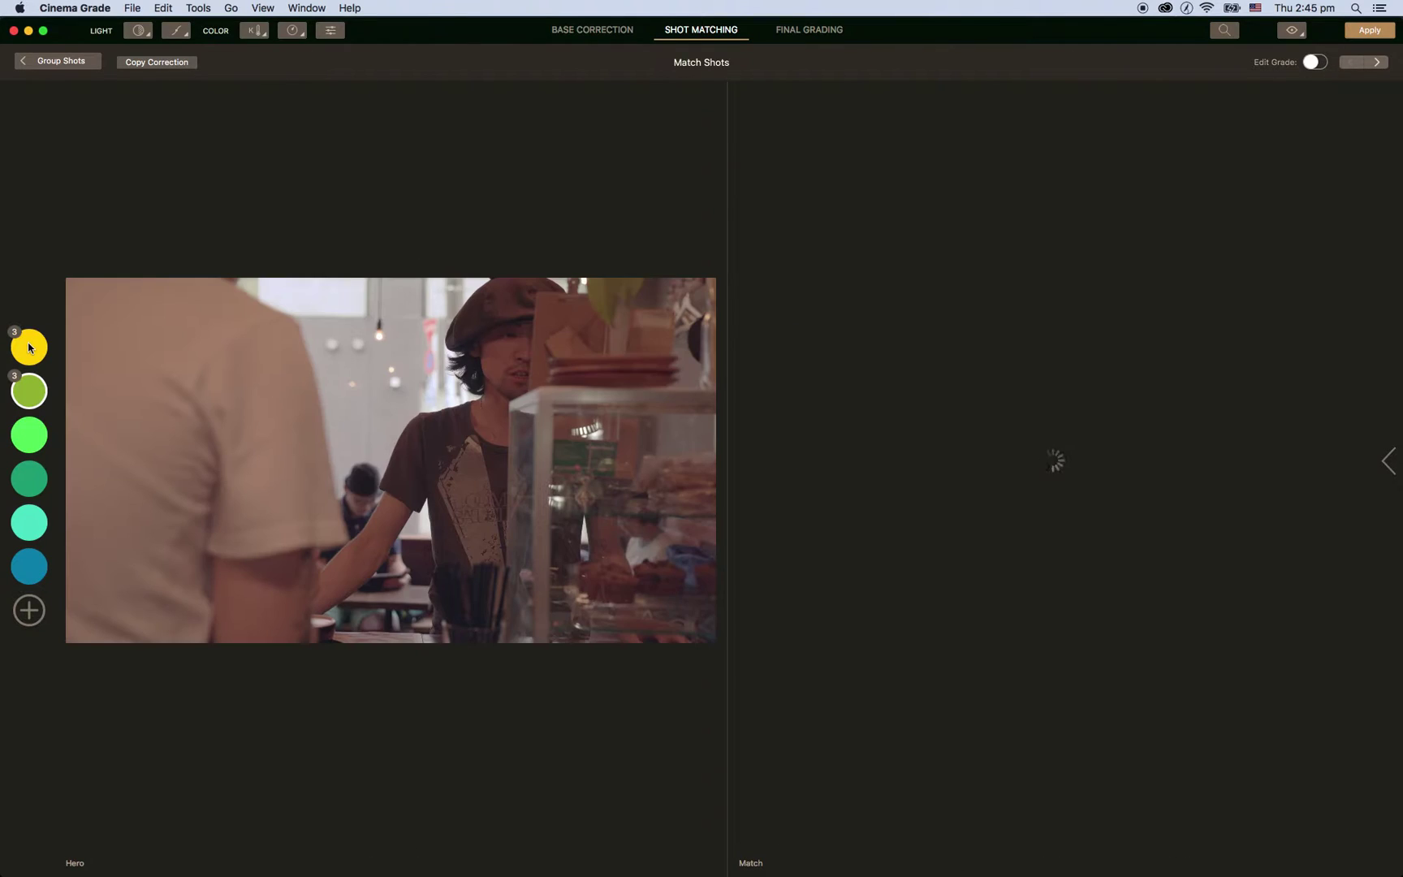
- Show the yellow group's hero shot with source and target waveforms and vectorscope below
left_click(29, 347)
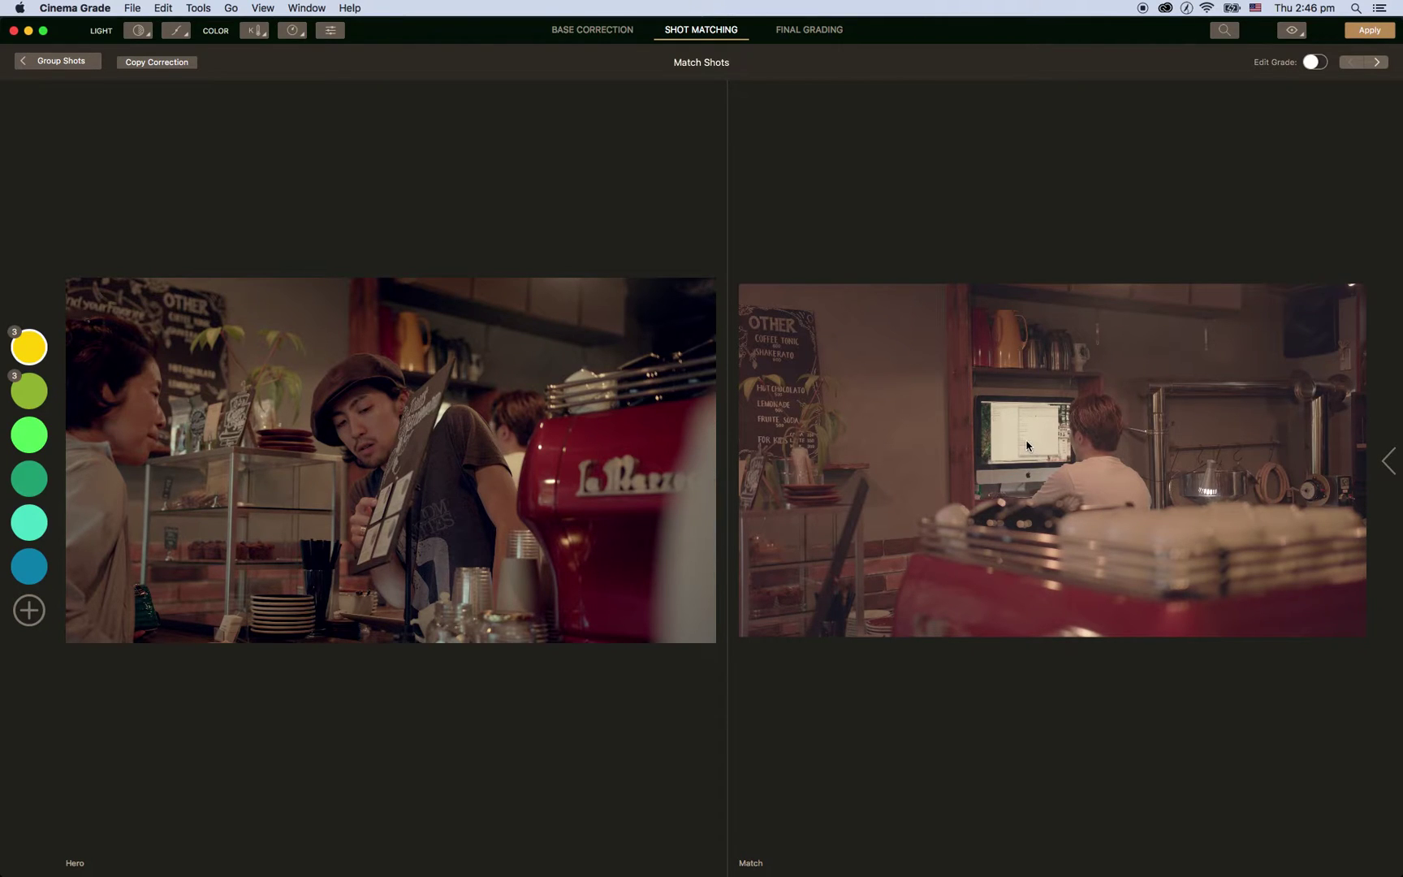
key("super+f")
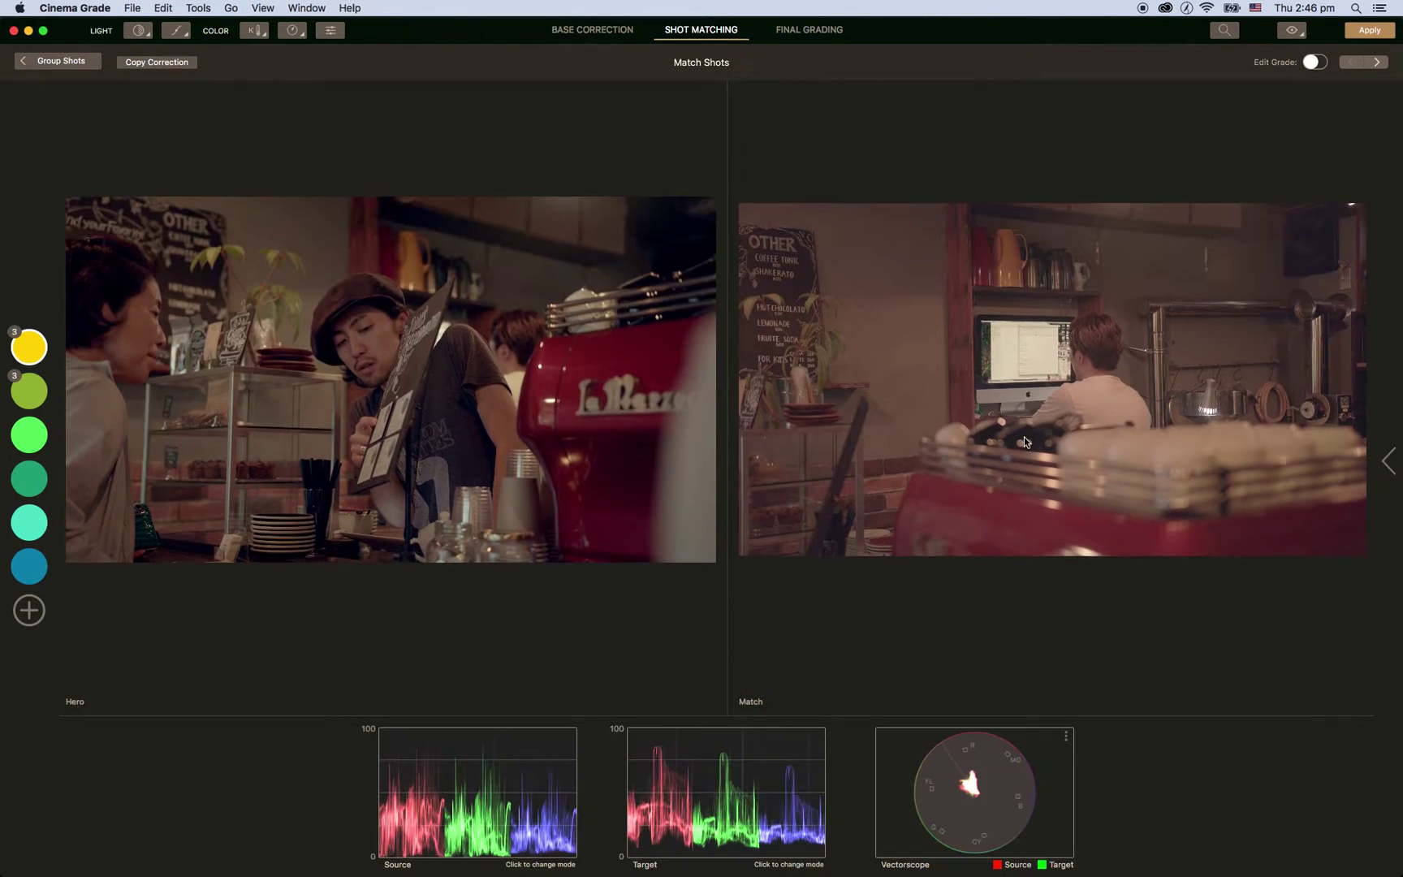
- Apply the hero's correction to the yellow group, then lower the match shot's exposure and saturation to -3
left_click(142, 65)
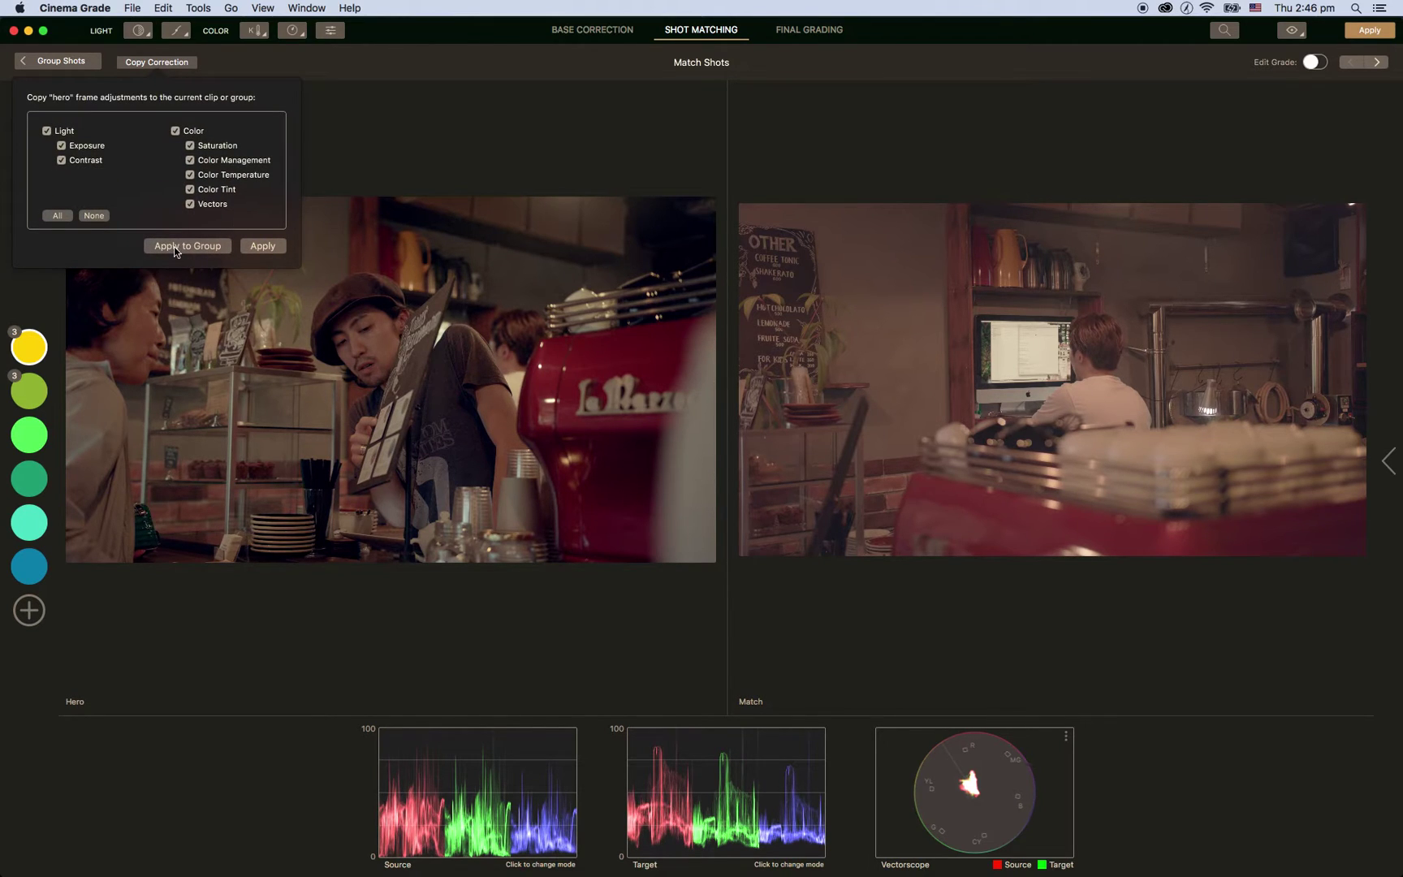
left_click(175, 247)
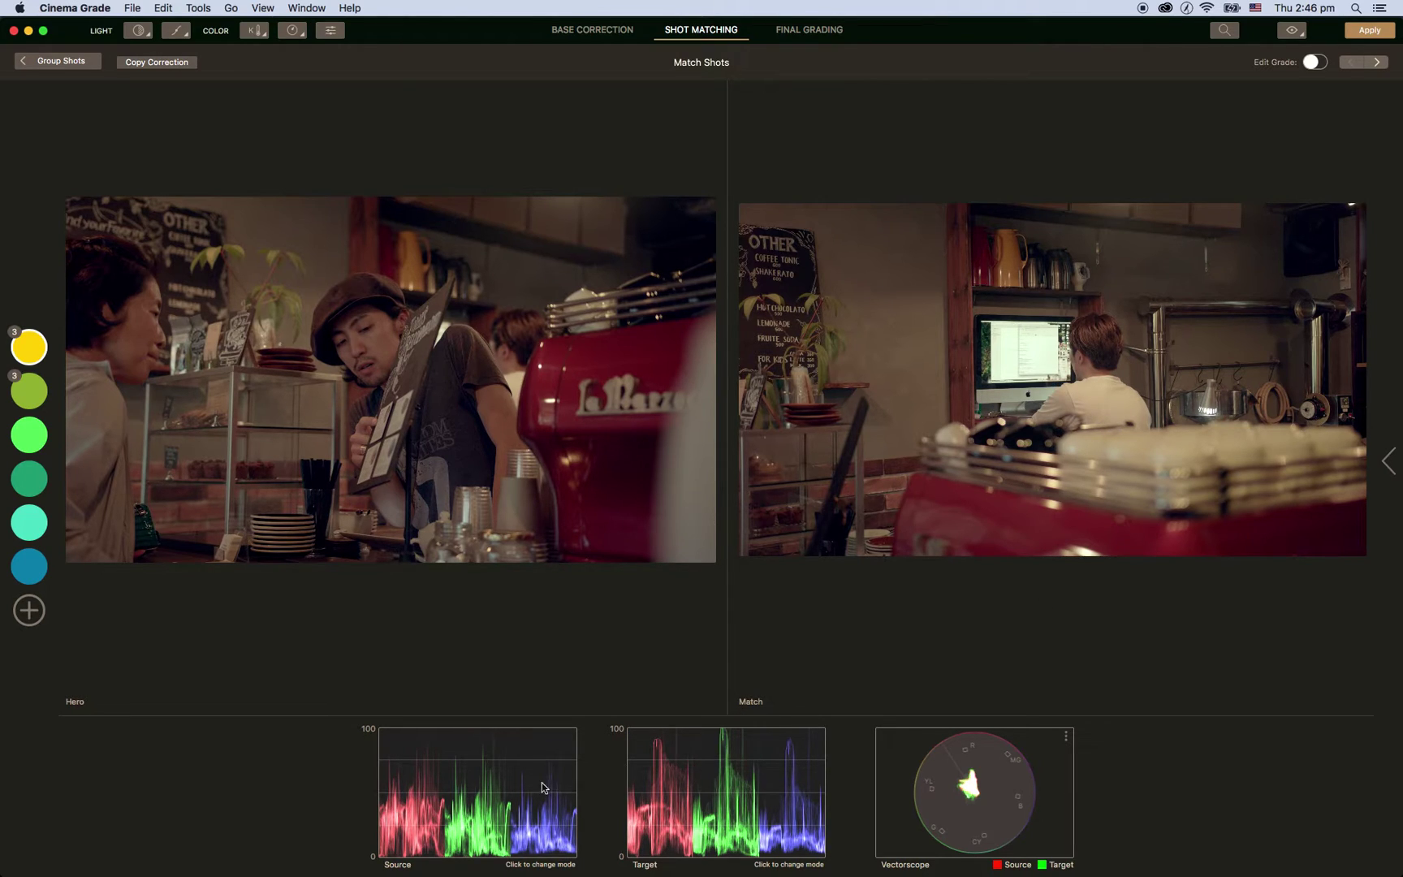
key("e")
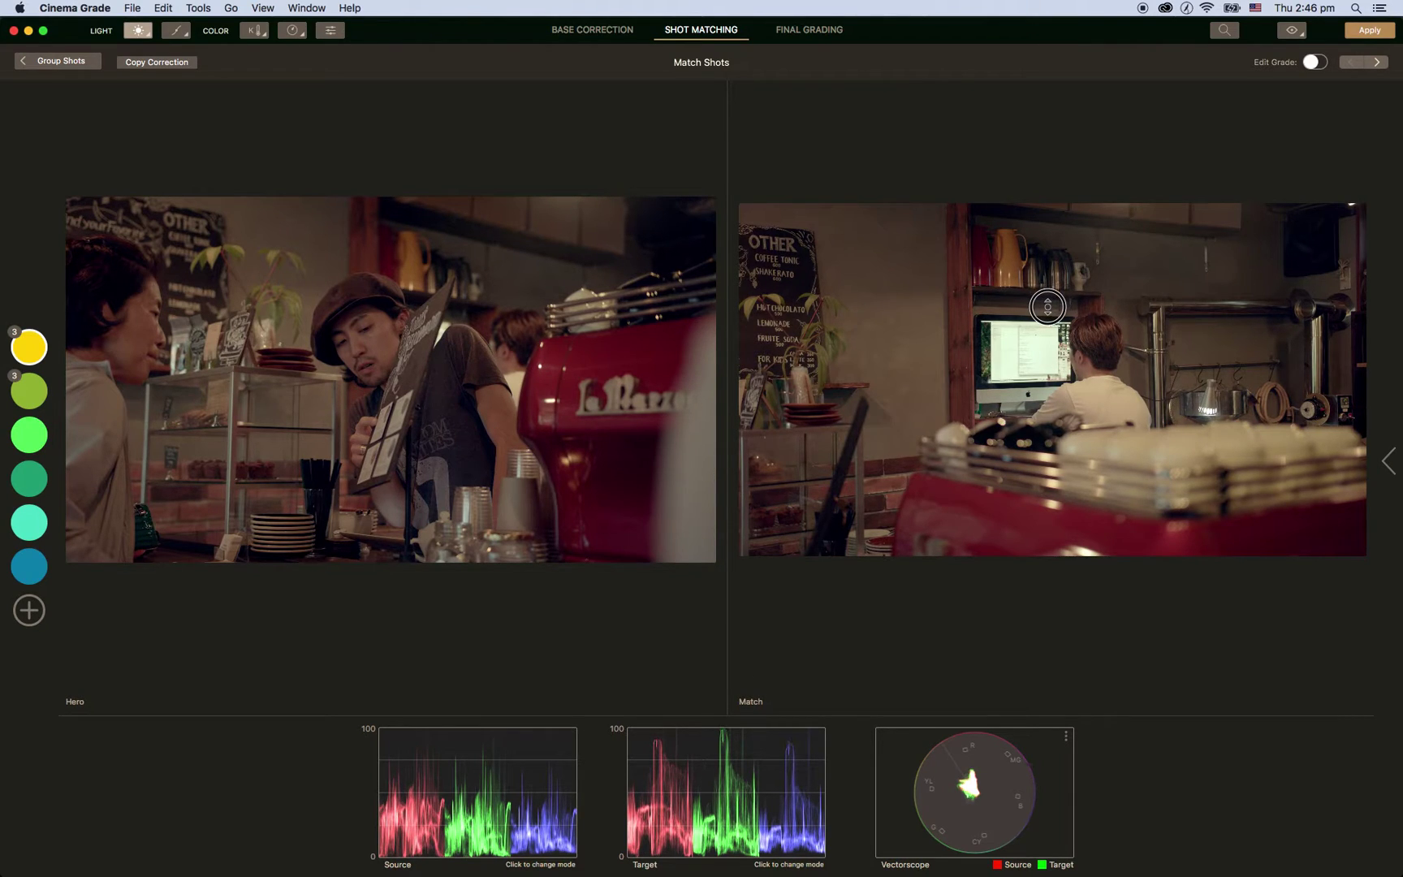
left_click_drag(1046, 305, 1046, 315)
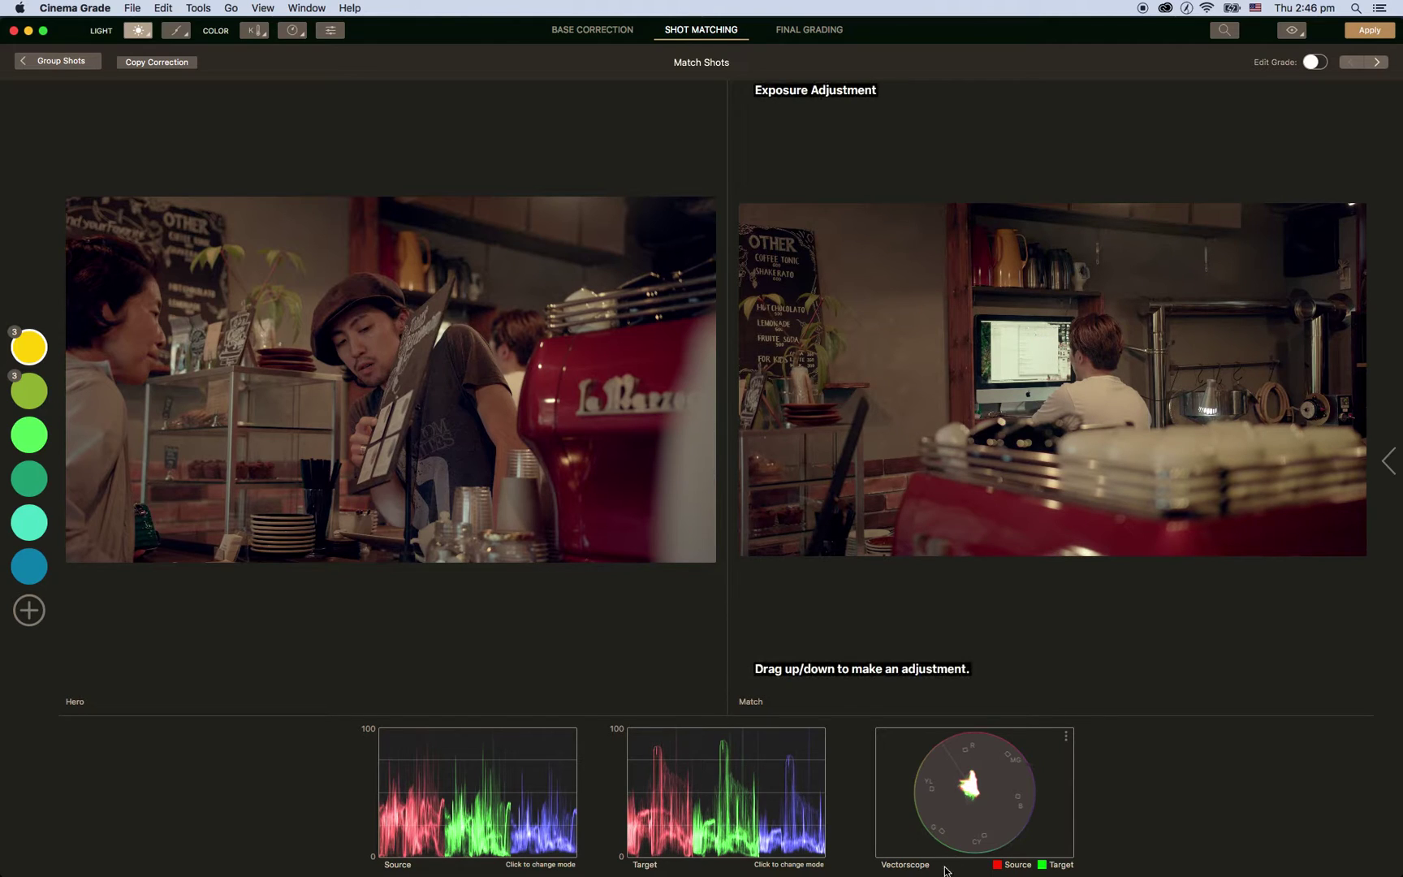
key("s")
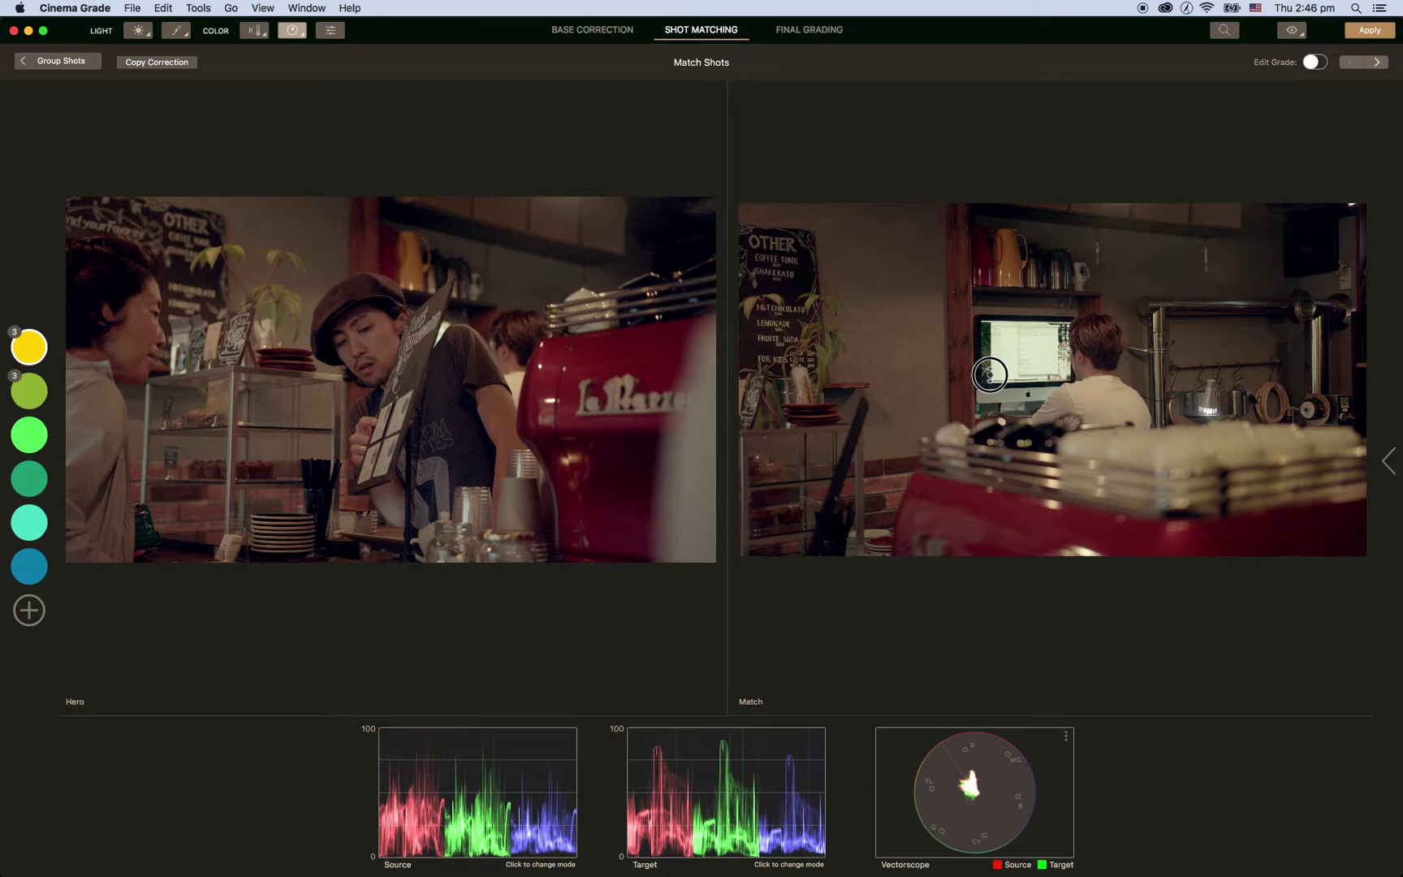
left_click_drag(990, 375, 991, 375)
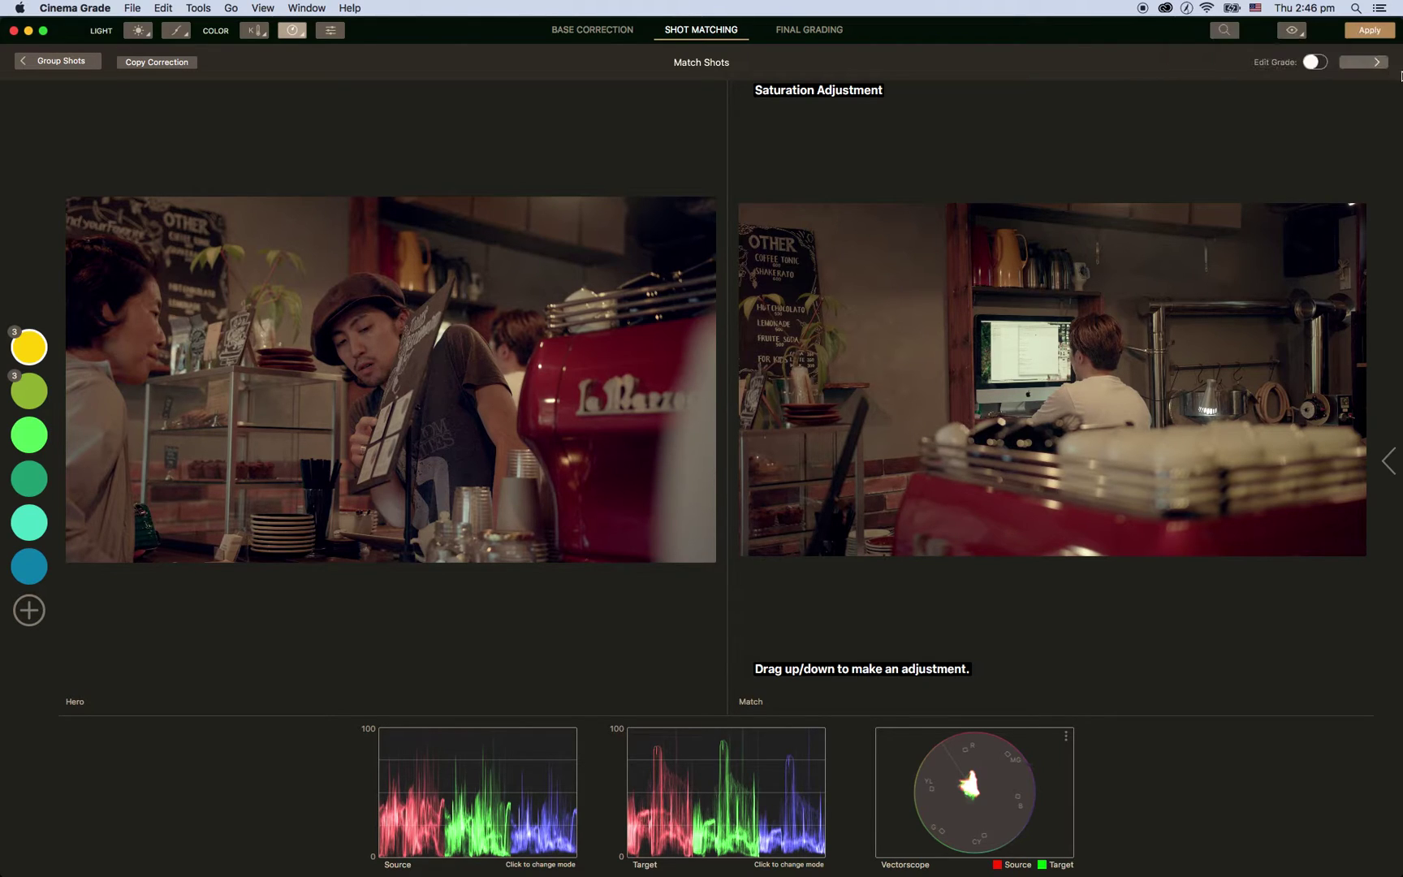
- Send the first match shot's grade back as the selected grade only
left_click(1364, 37)
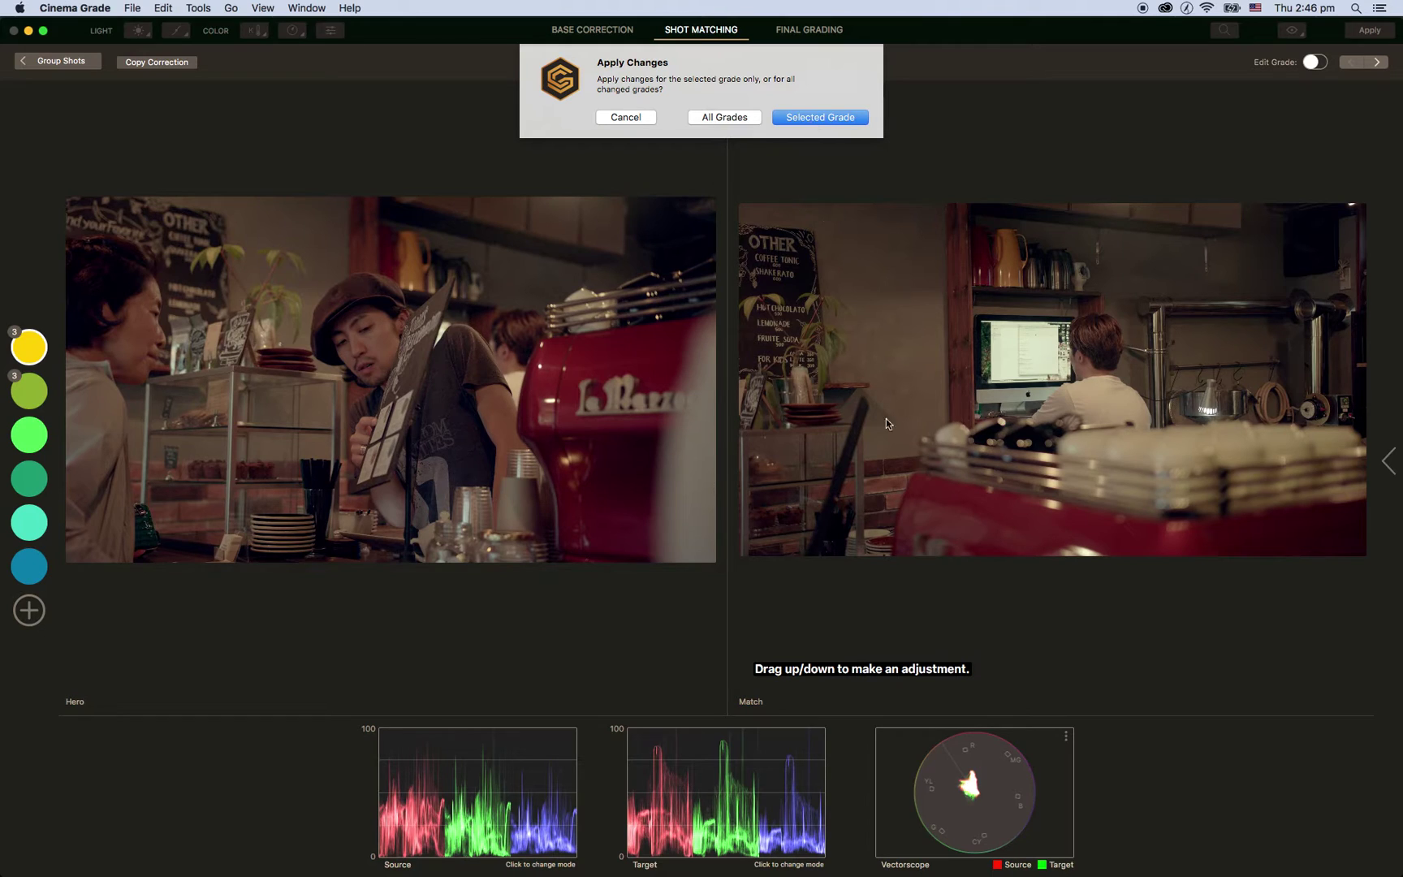
left_click(818, 118)
left_click(1360, 32)
left_click(631, 122)
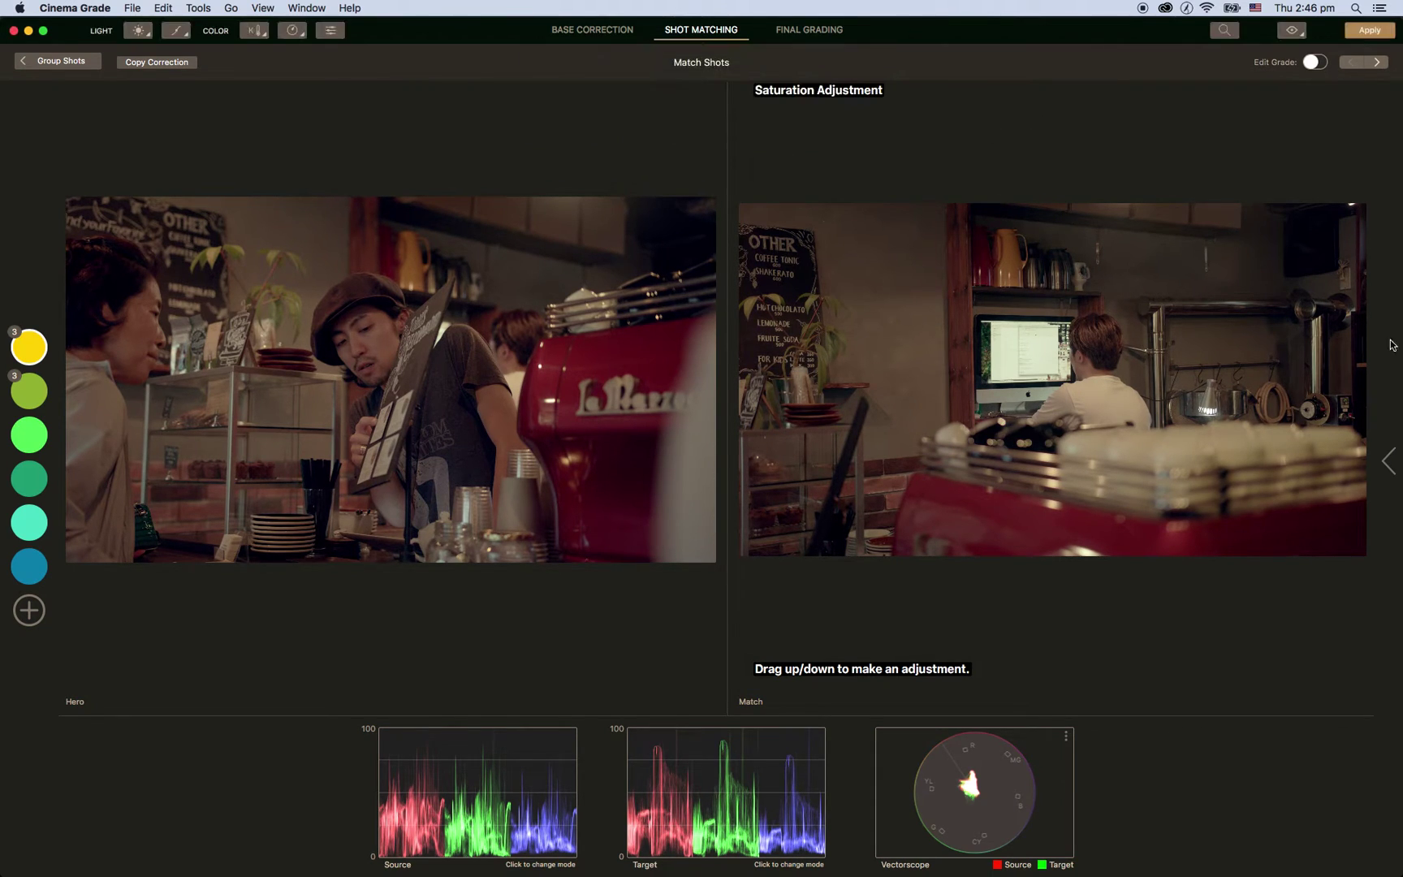
- Move to the next match shot, pick Saturation, and switch both waveforms to RGB overlay
mouse_move(1394, 345)
left_click(1377, 65)
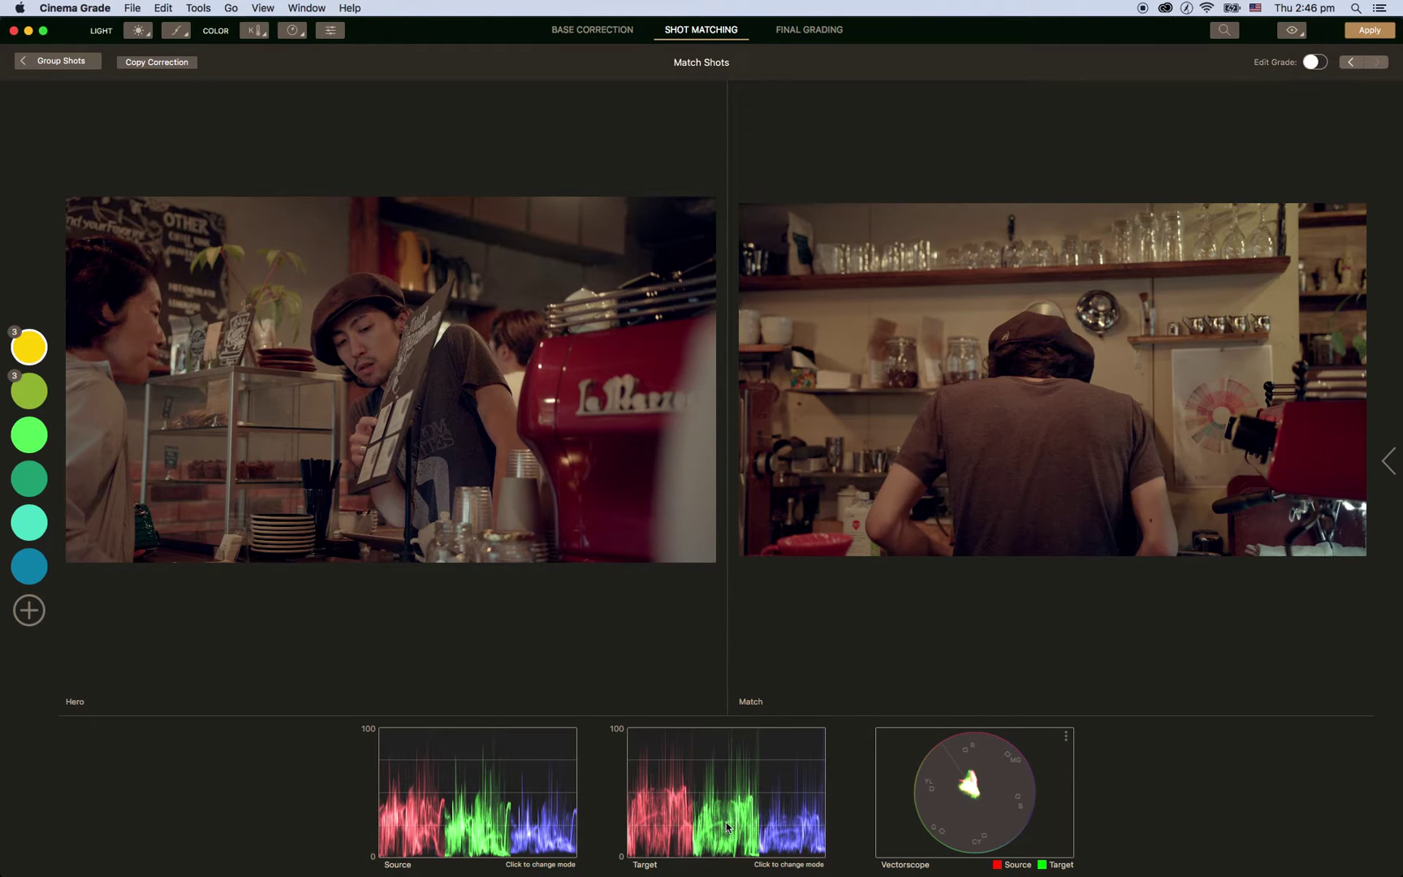
key("s")
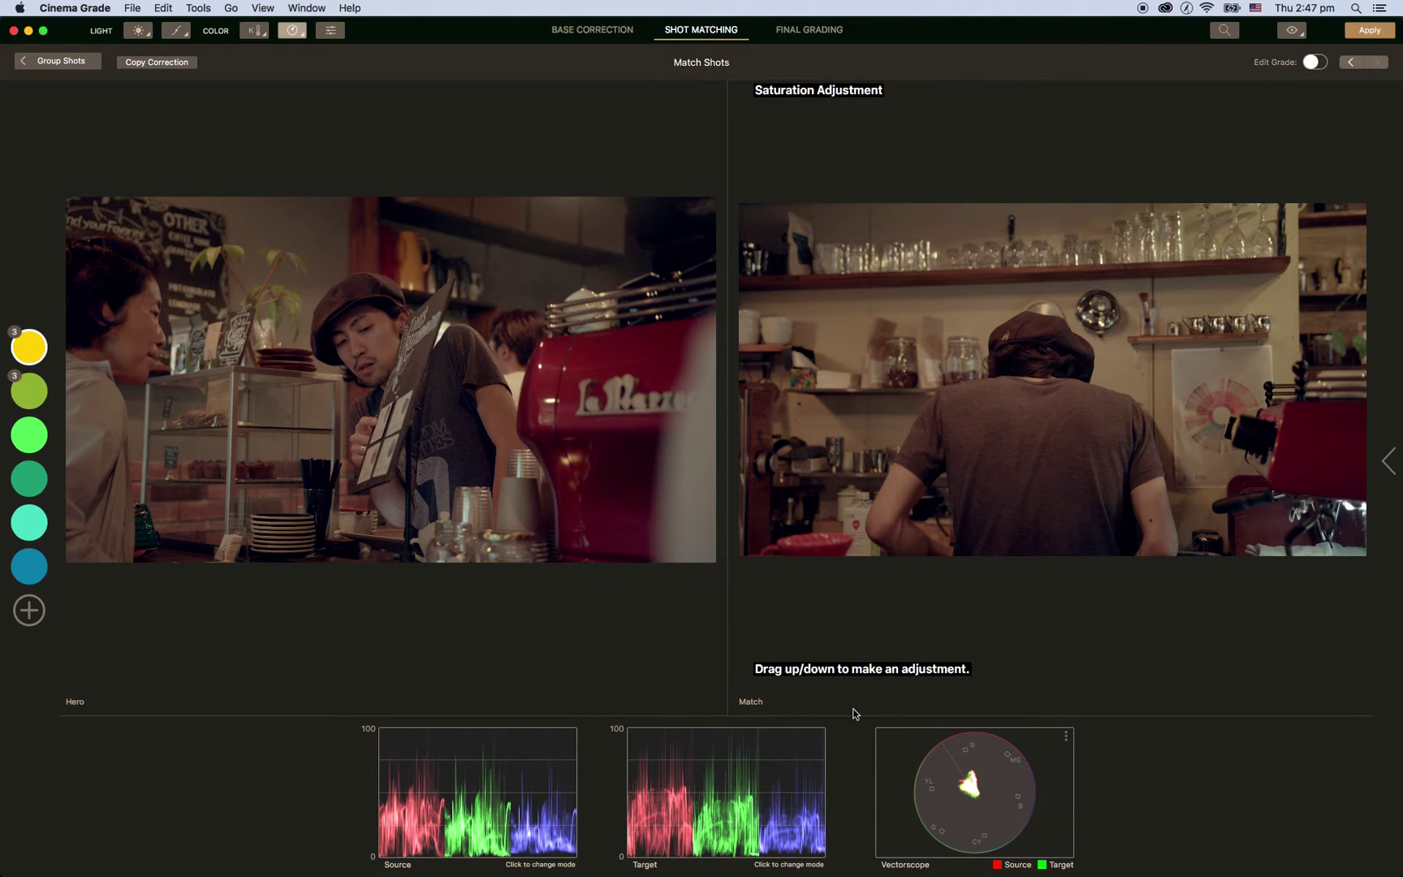
left_click(714, 800)
left_click(536, 800)
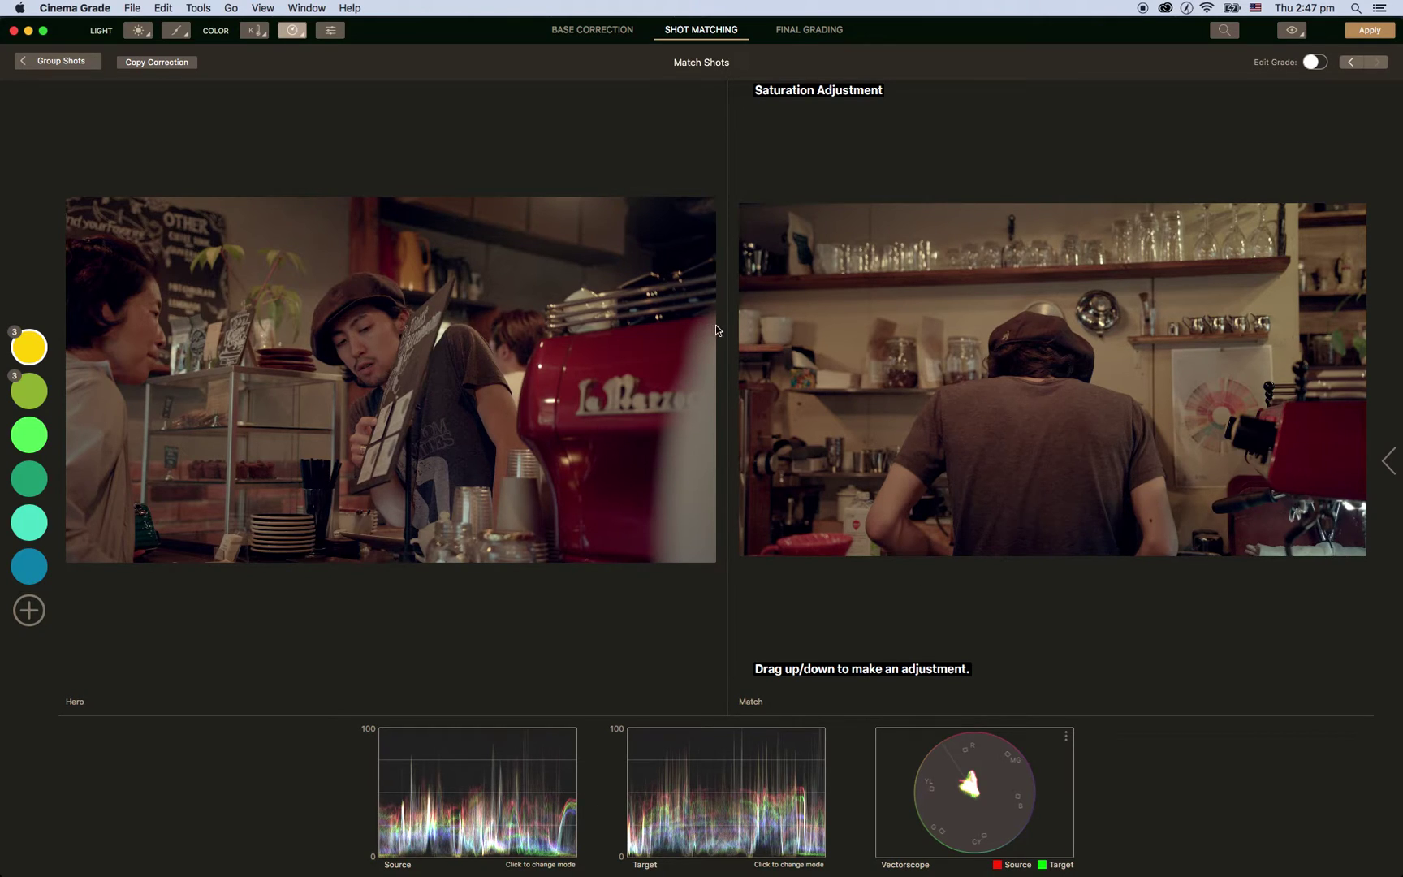
- Dismiss the notification and apply all changed grades back to Final Cut Pro
left_click(1183, 56)
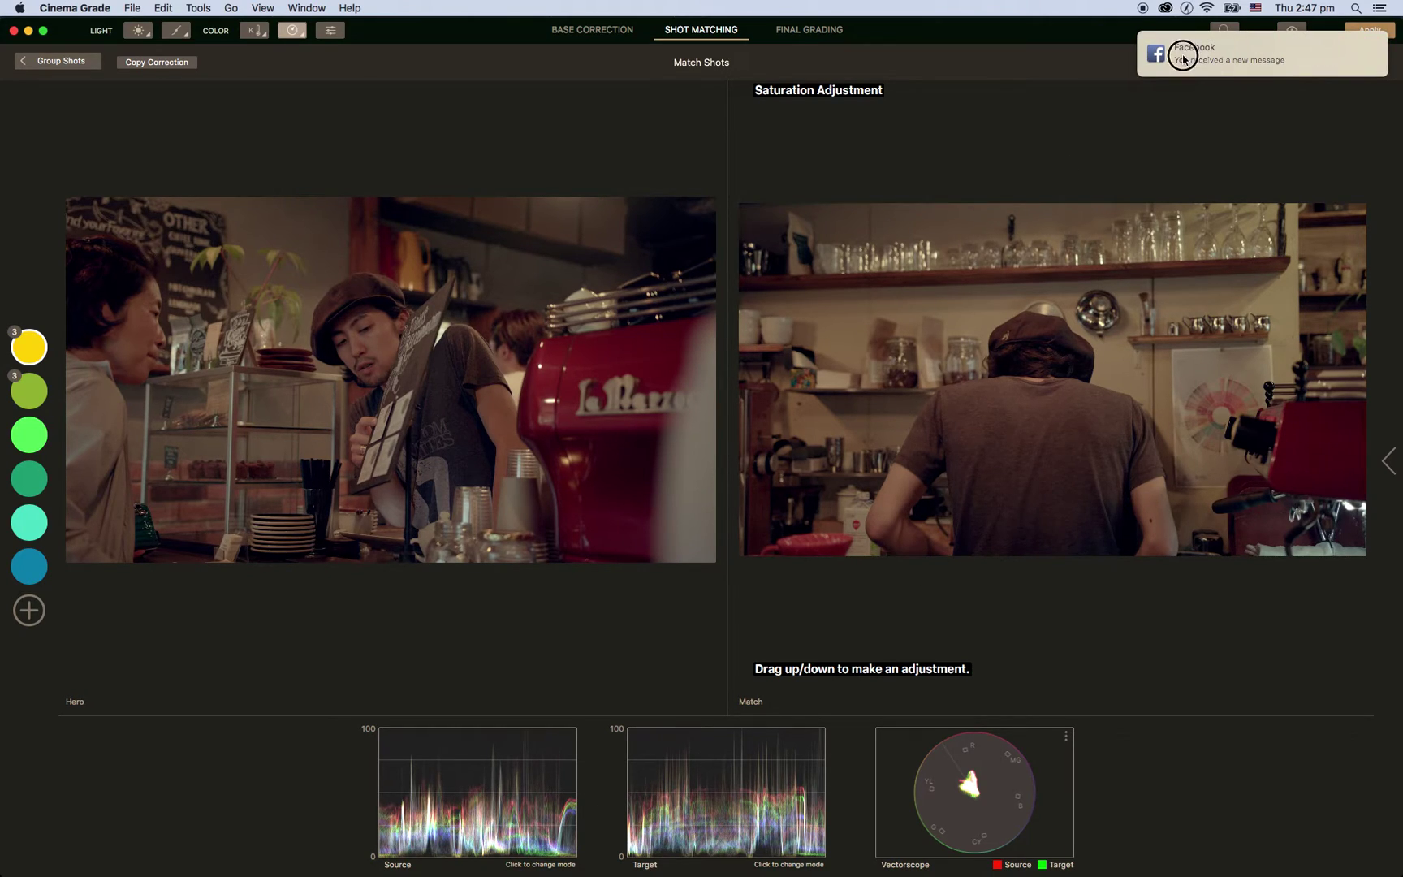
left_click(1371, 32)
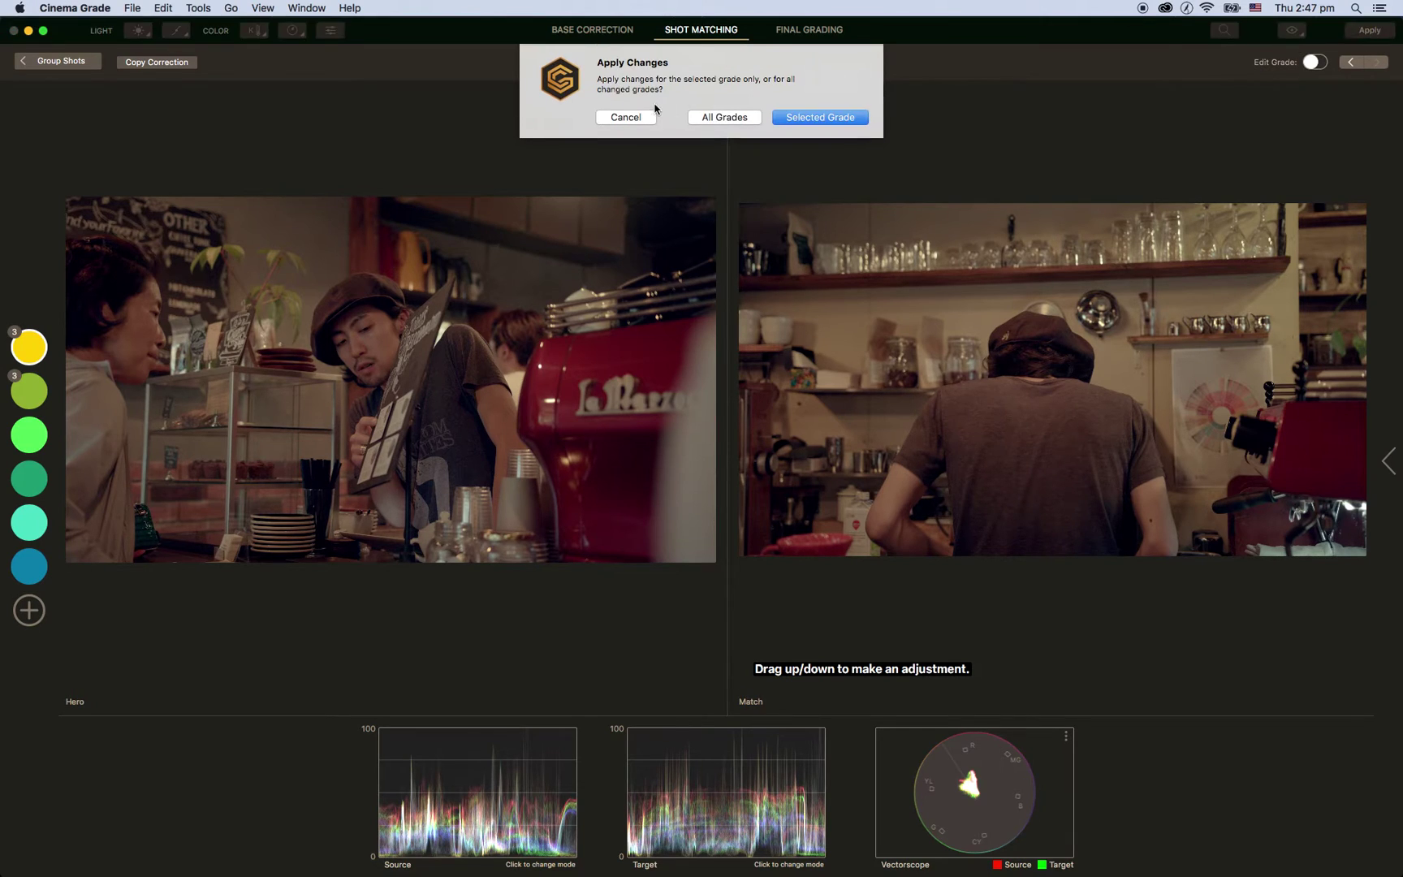
left_click(724, 117)
left_click(1174, 67)
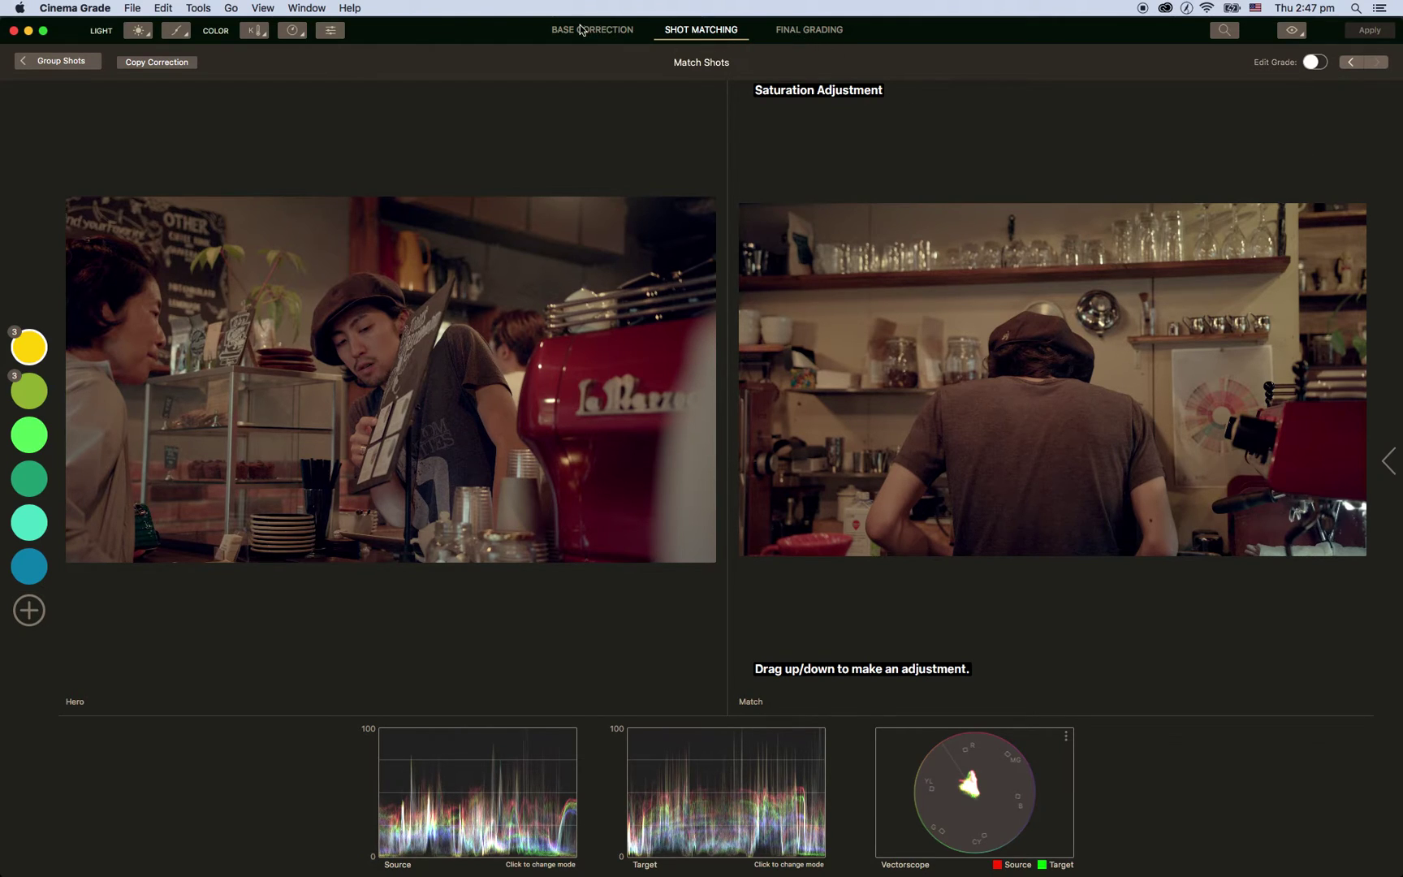
- Switch to Final Grading and make yellow group 1 the active grading group, resetting it via None
left_click(798, 33)
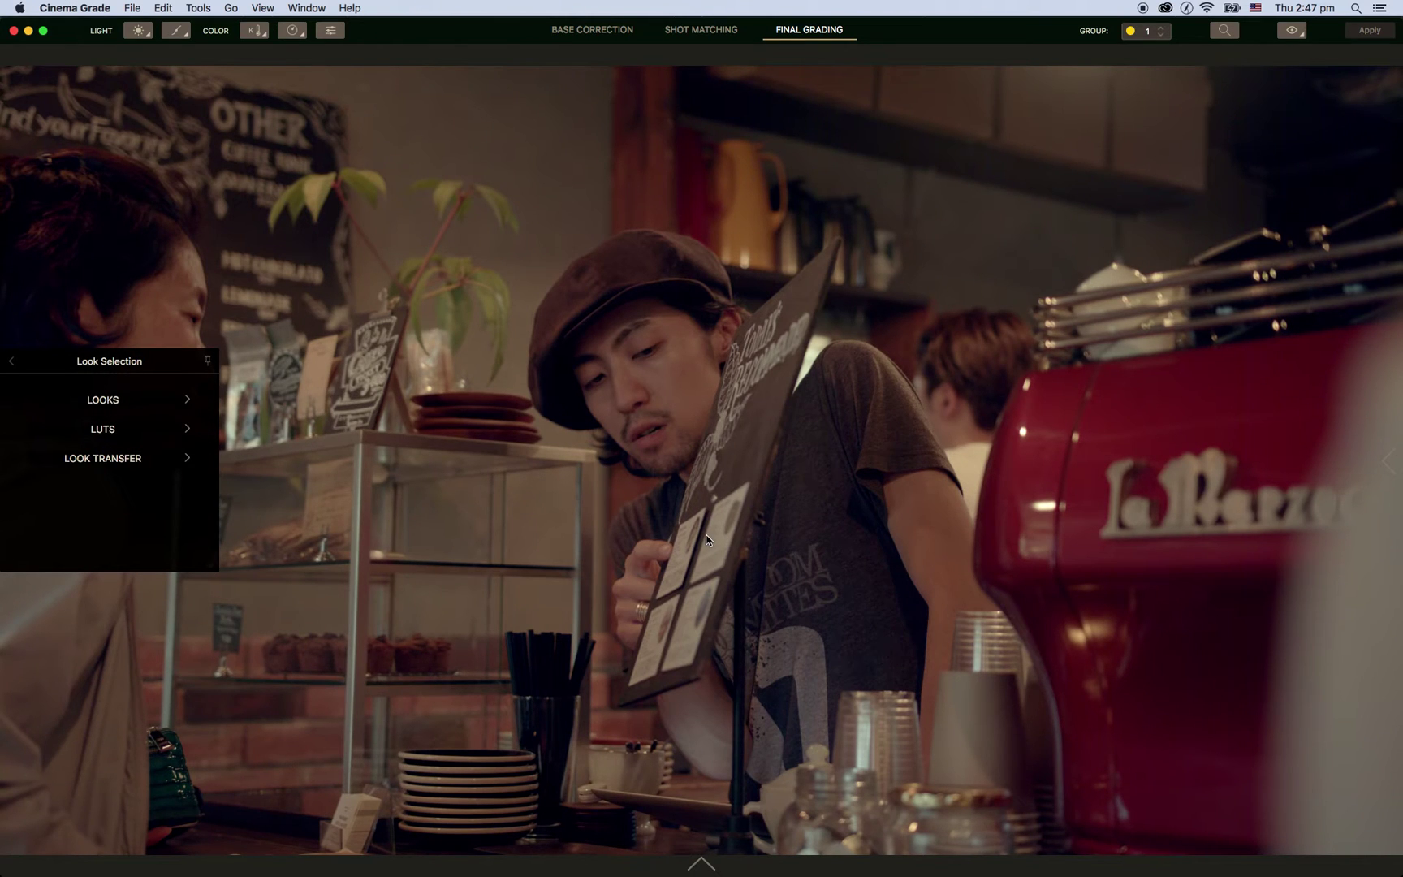
left_click(1152, 32)
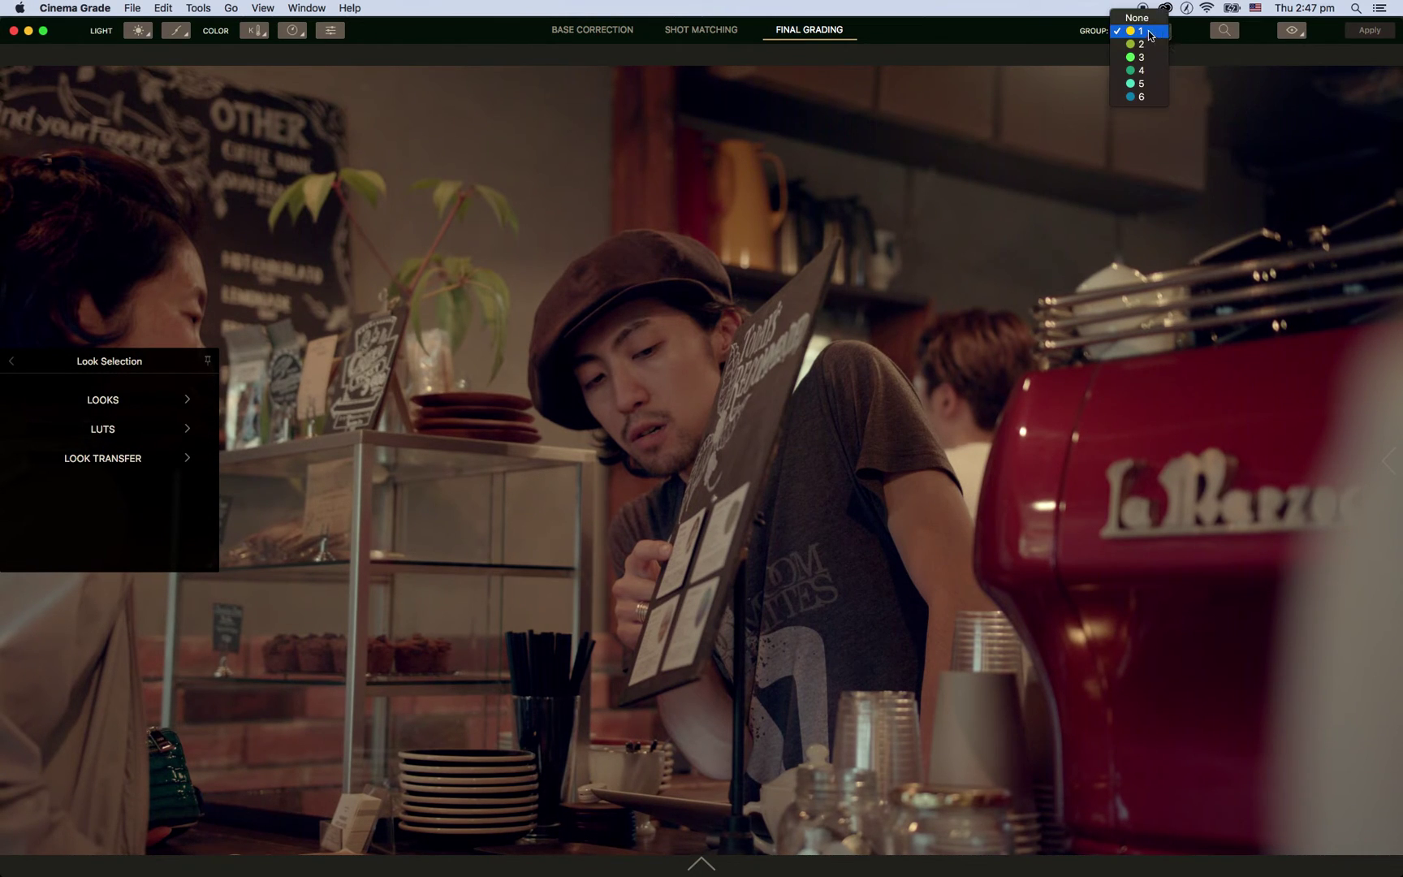
left_click(1144, 24)
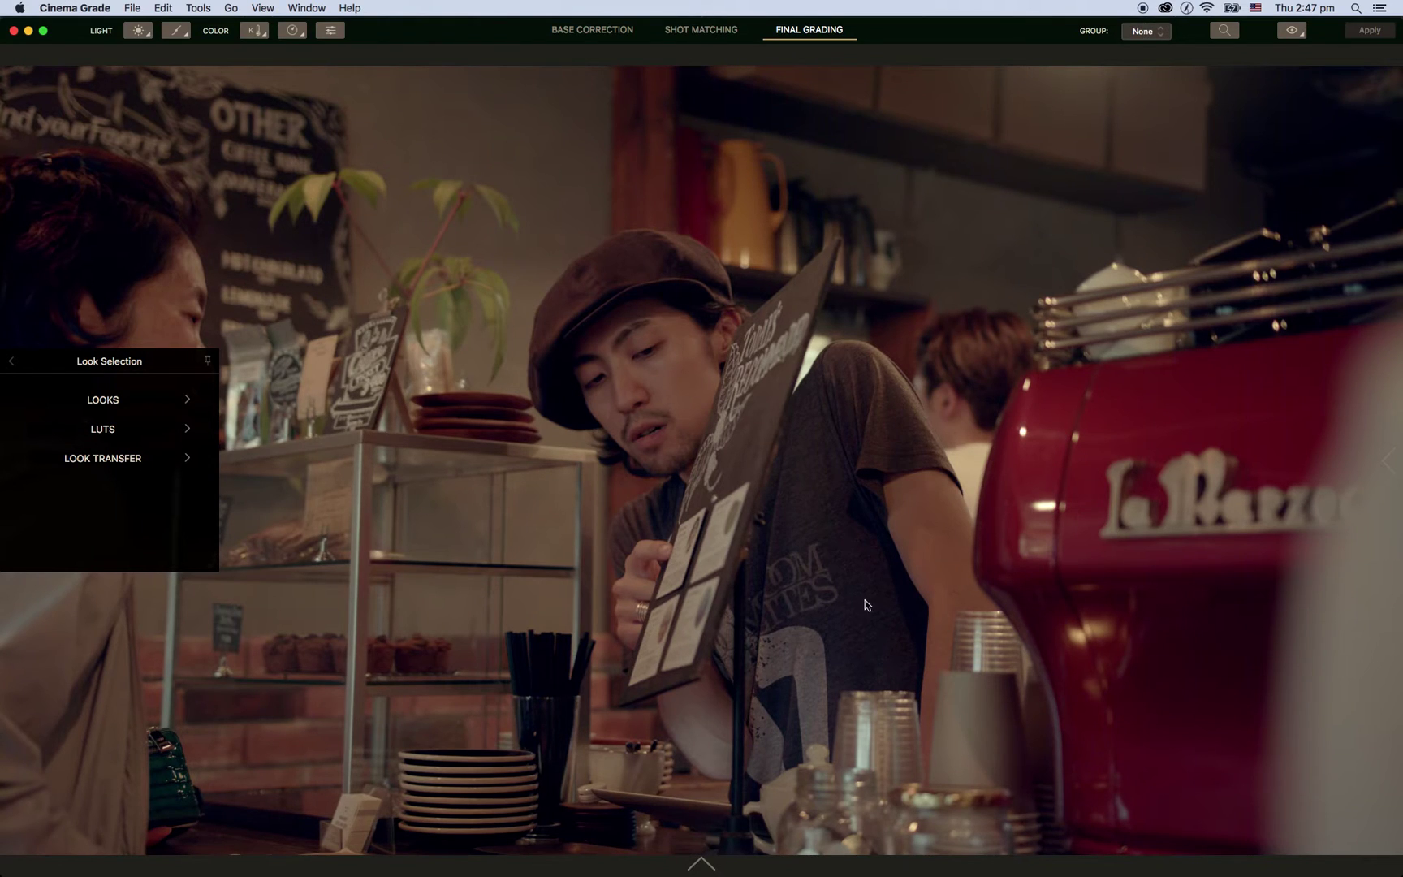
left_click(1154, 34)
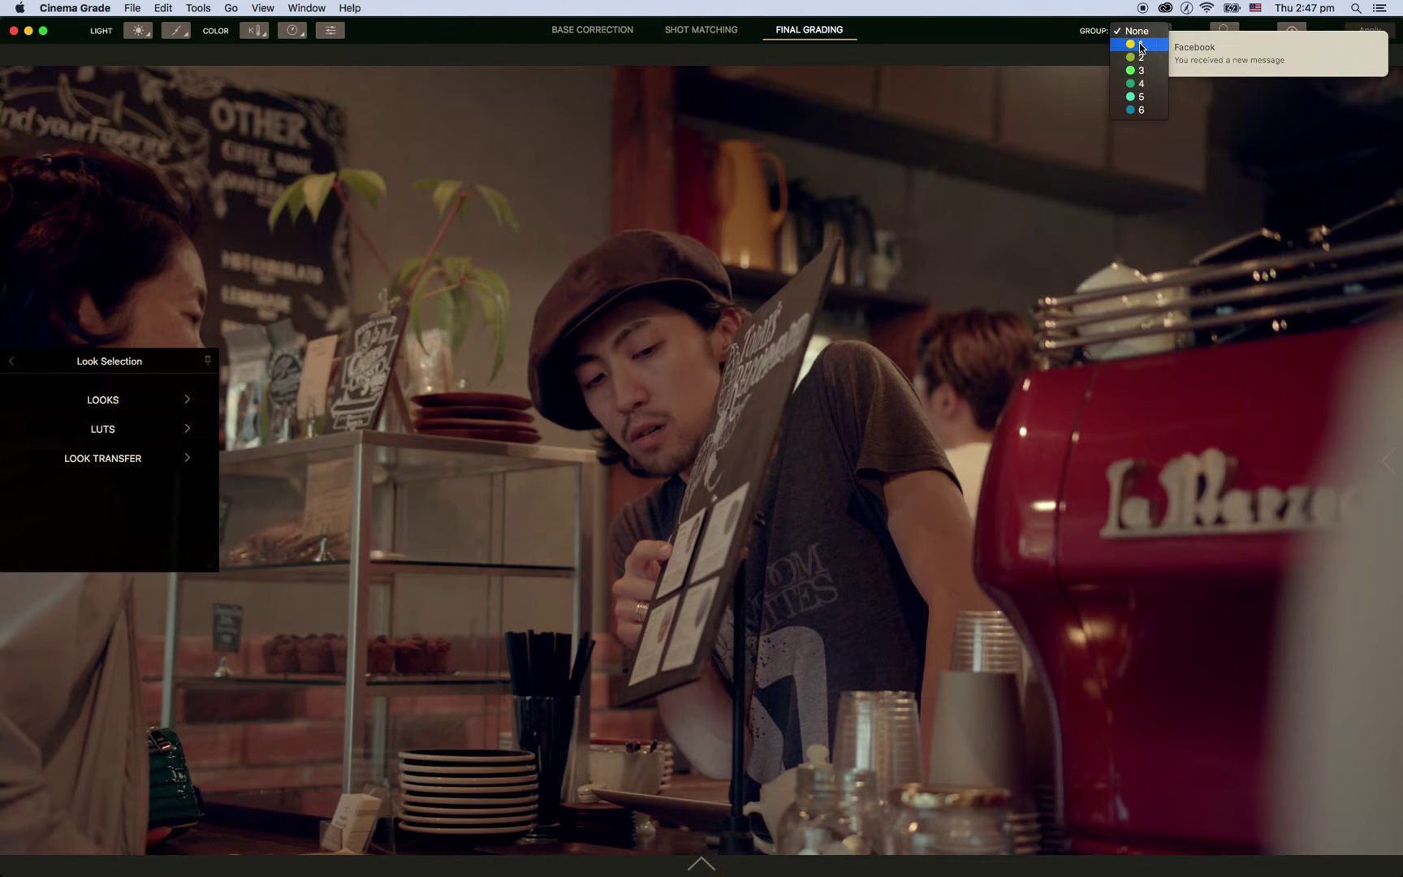
left_click(1141, 47)
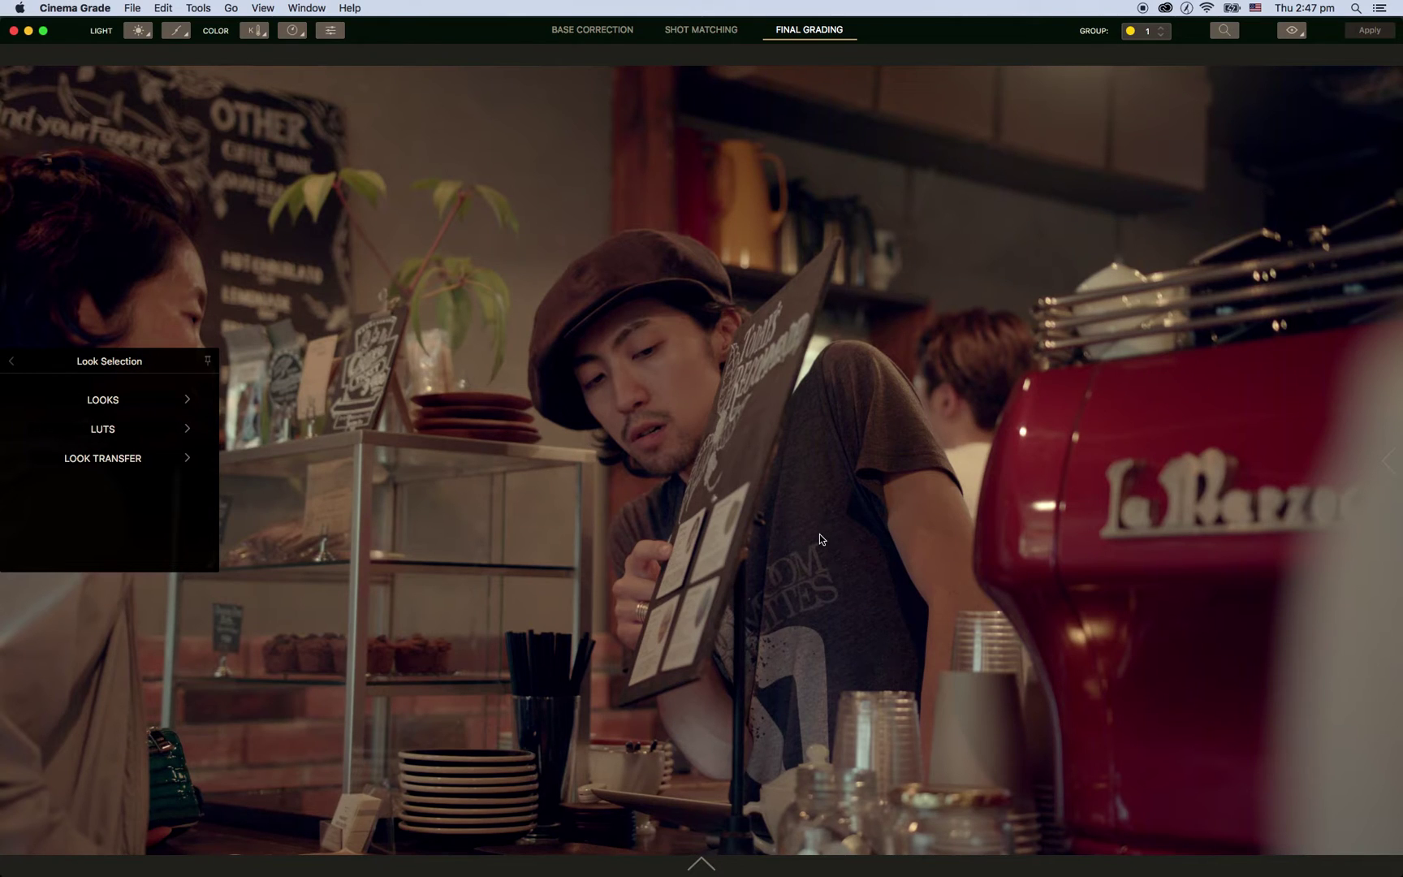
mouse_move(1400, 463)
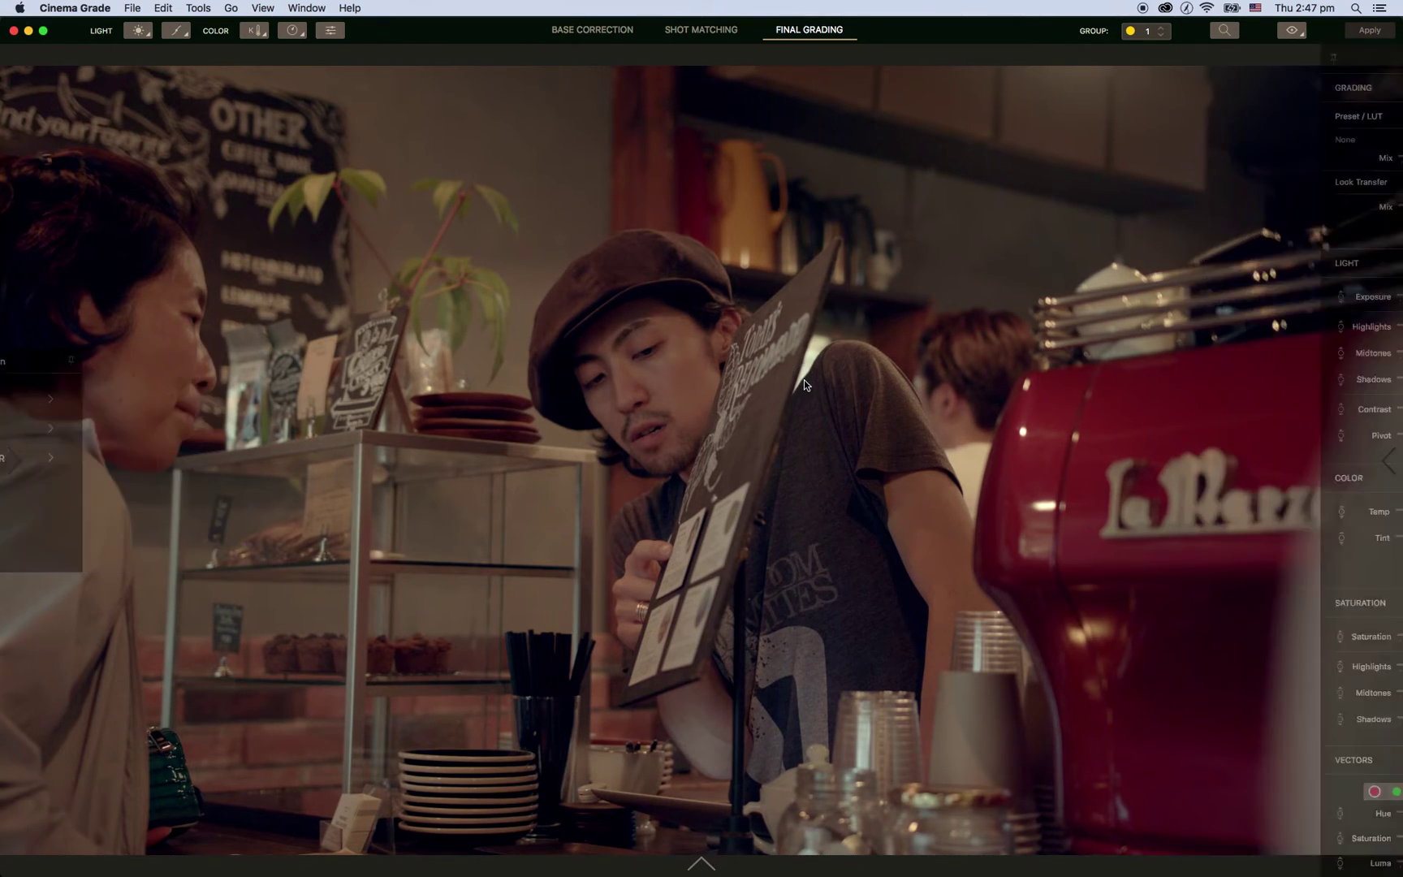
- Apply the Denver LUT from the LUTs > ROOT collection to group 1 at 100 mix
left_click(96, 433)
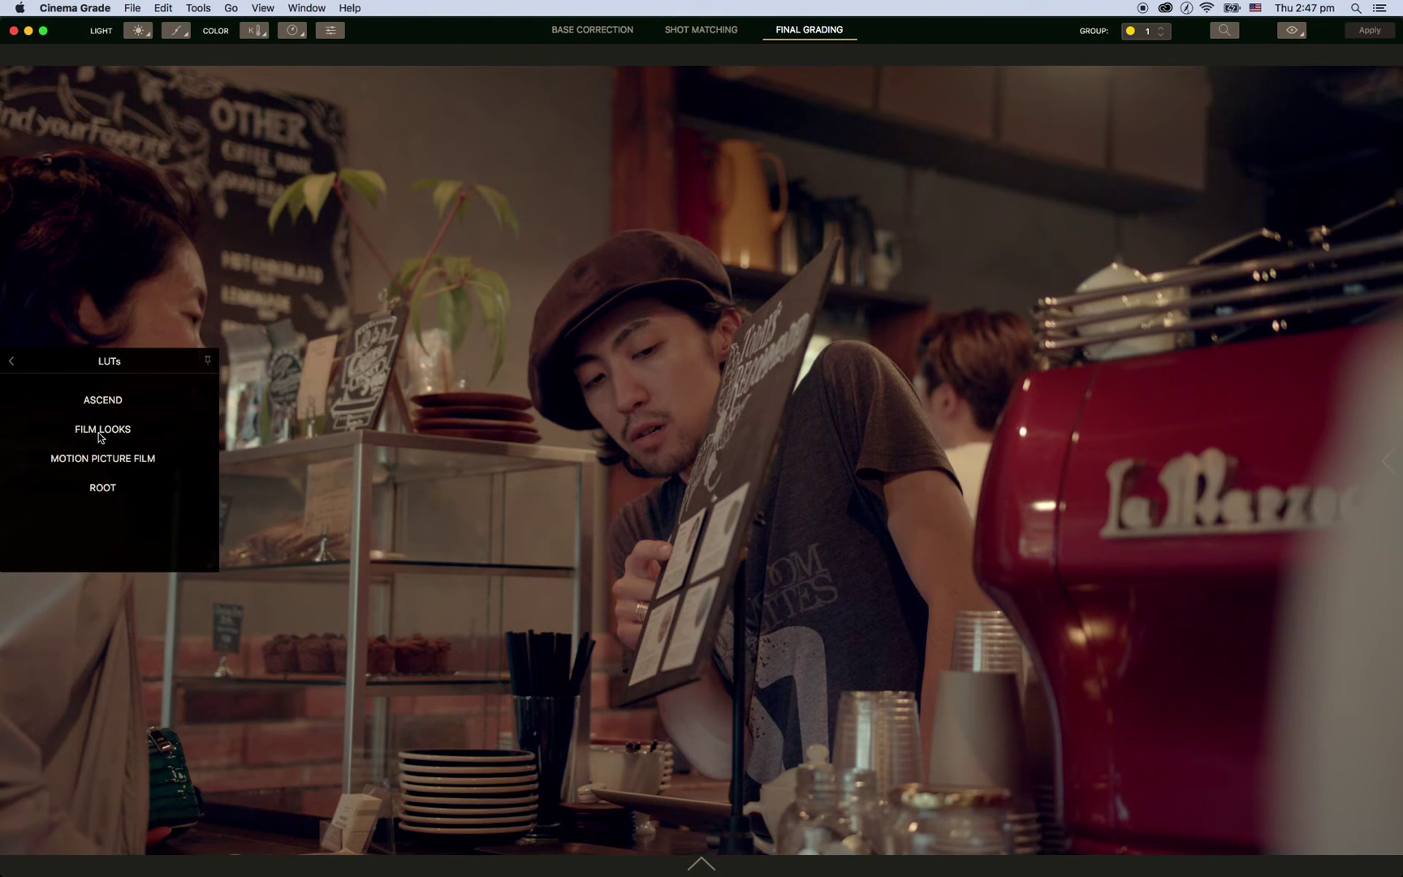
left_click(103, 487)
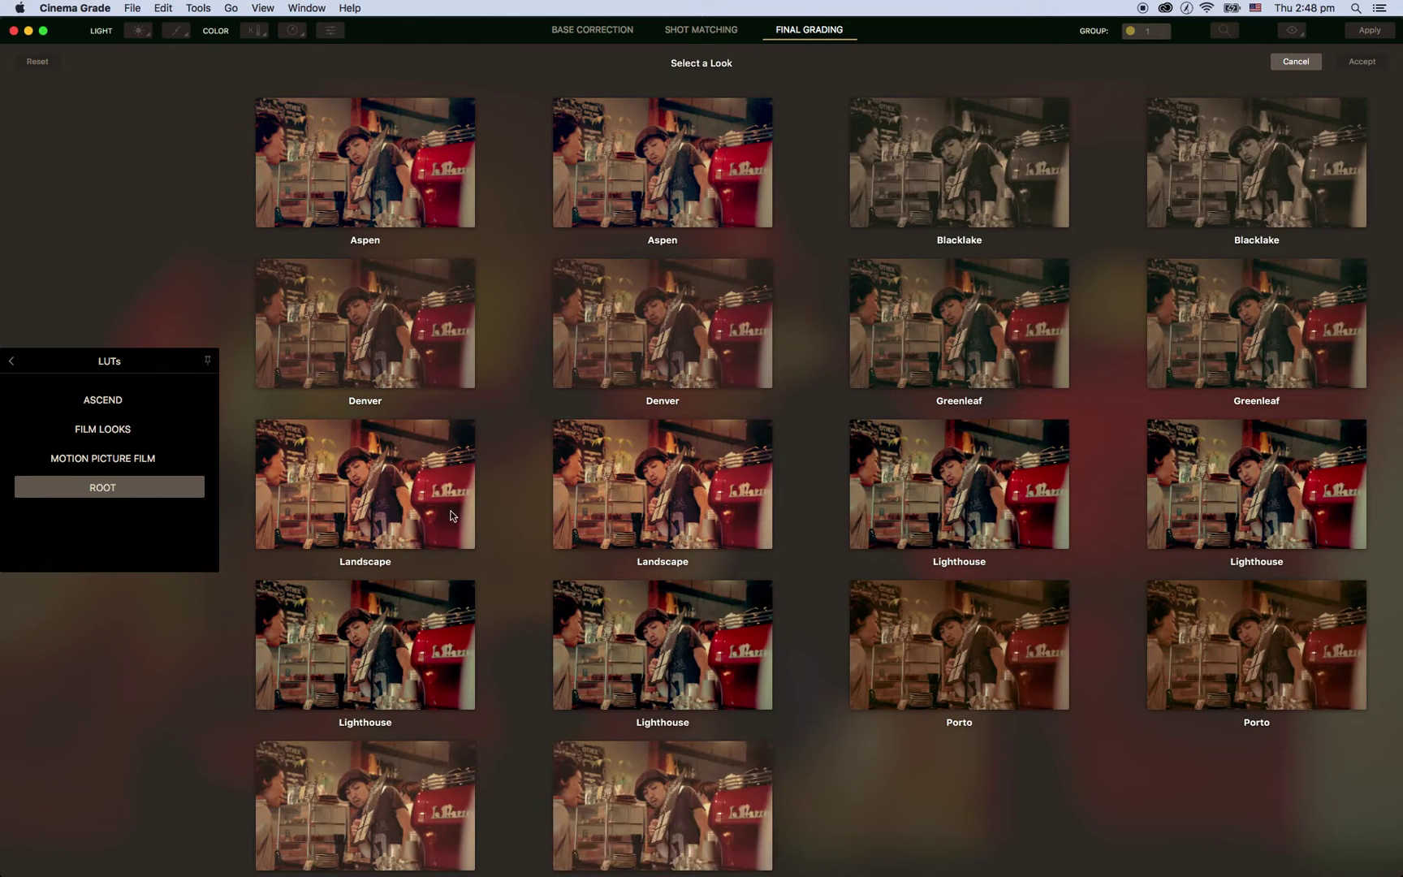
left_click(378, 351)
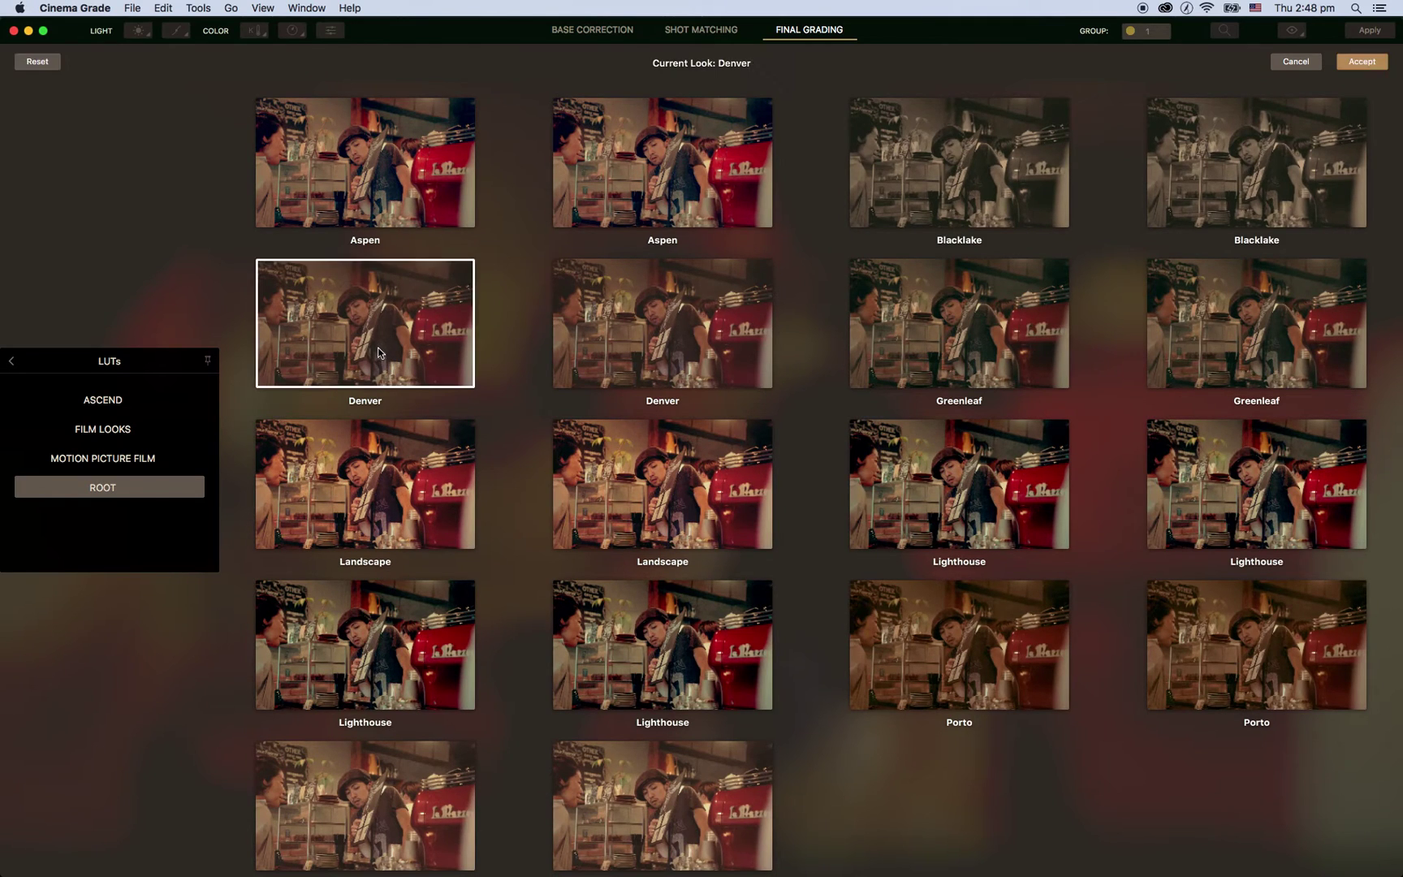
left_click(1363, 62)
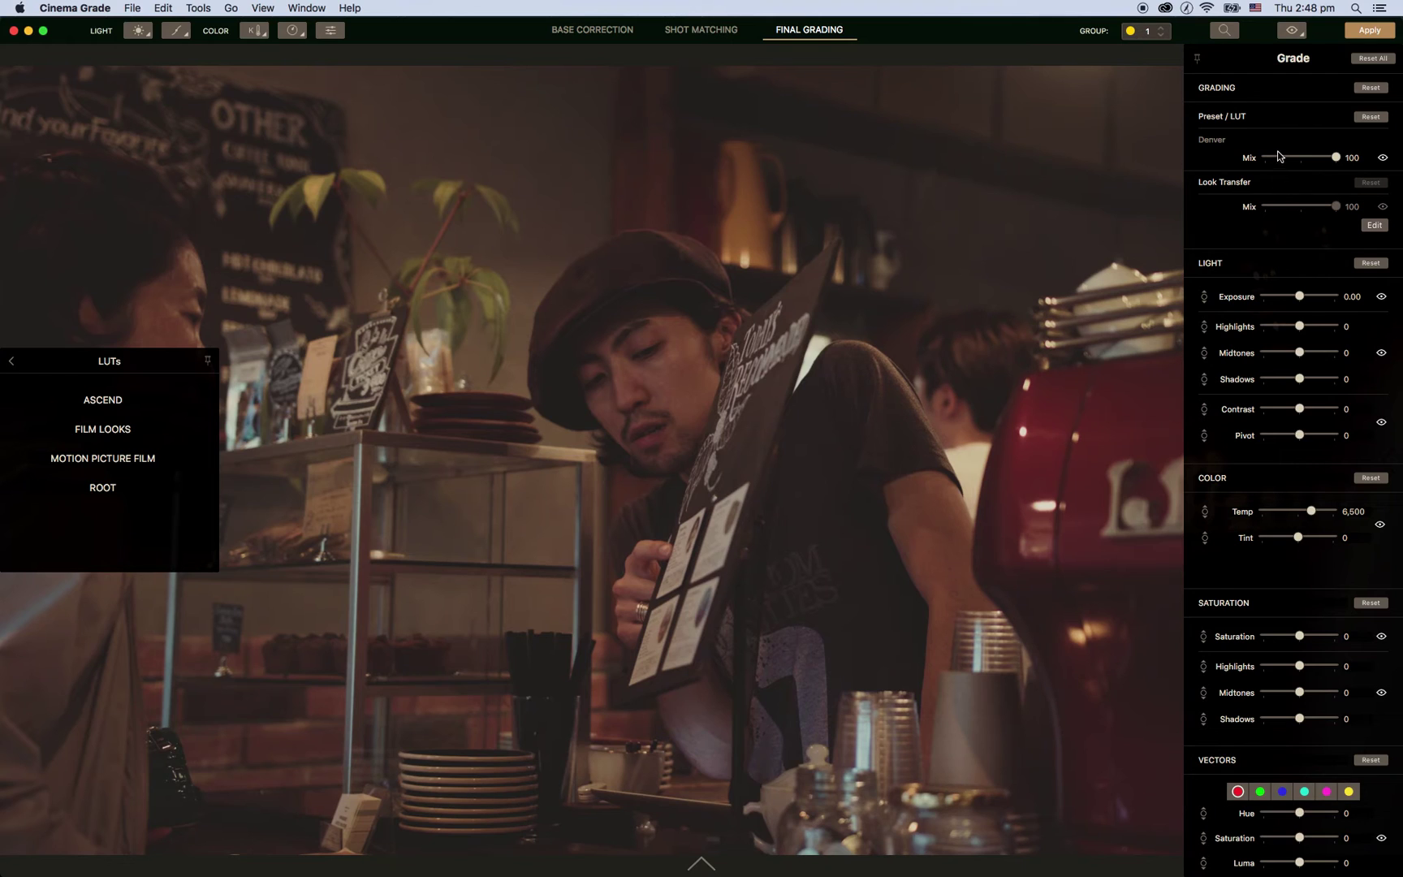
- Lower the Denver Preset/LUT Mix to 48 and apply All Grades back to Final Cut Pro
left_click_drag(1339, 159, 1301, 169)
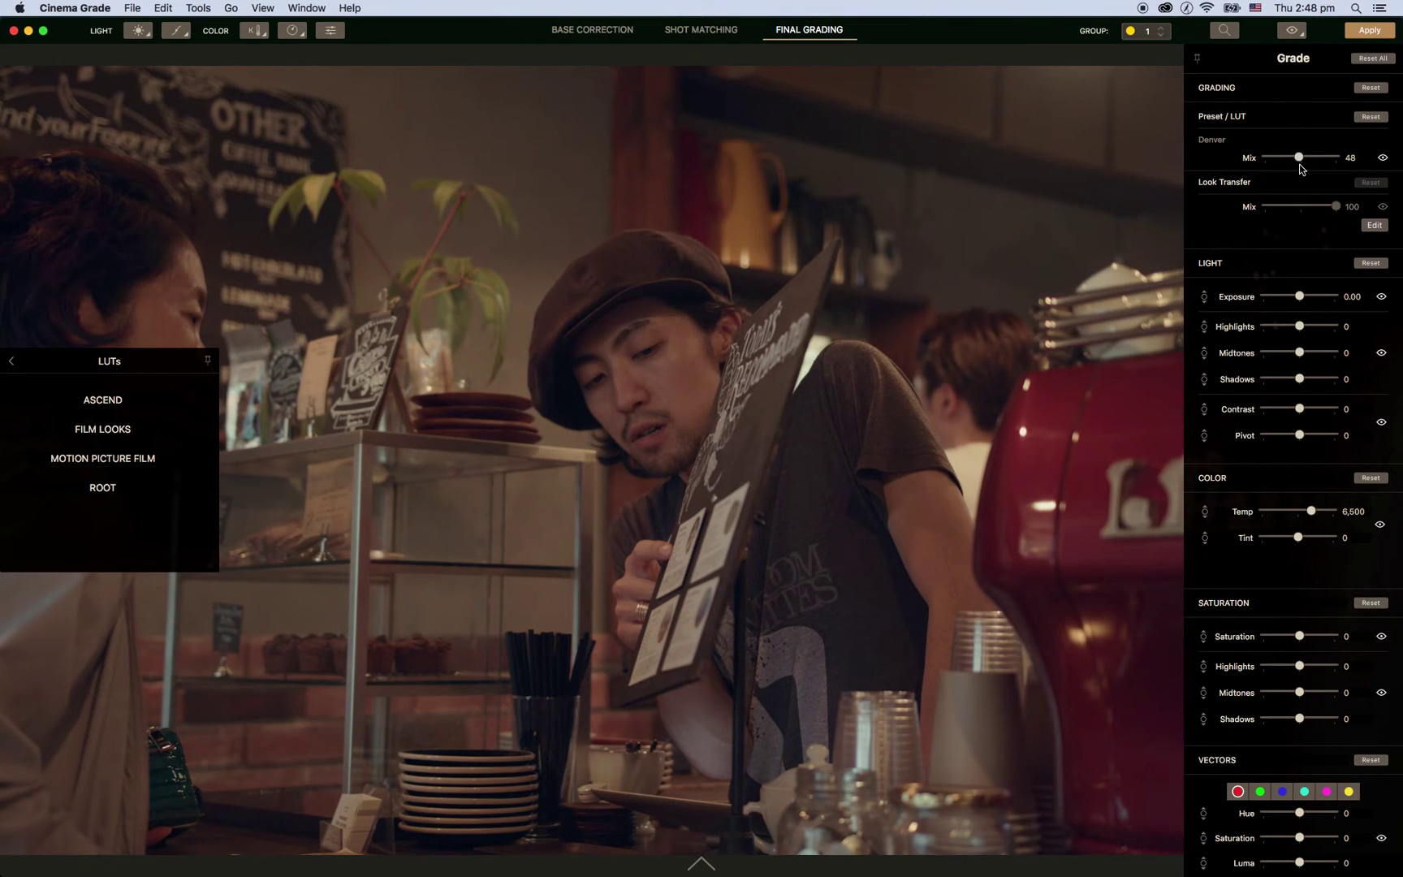
left_click(1029, 204)
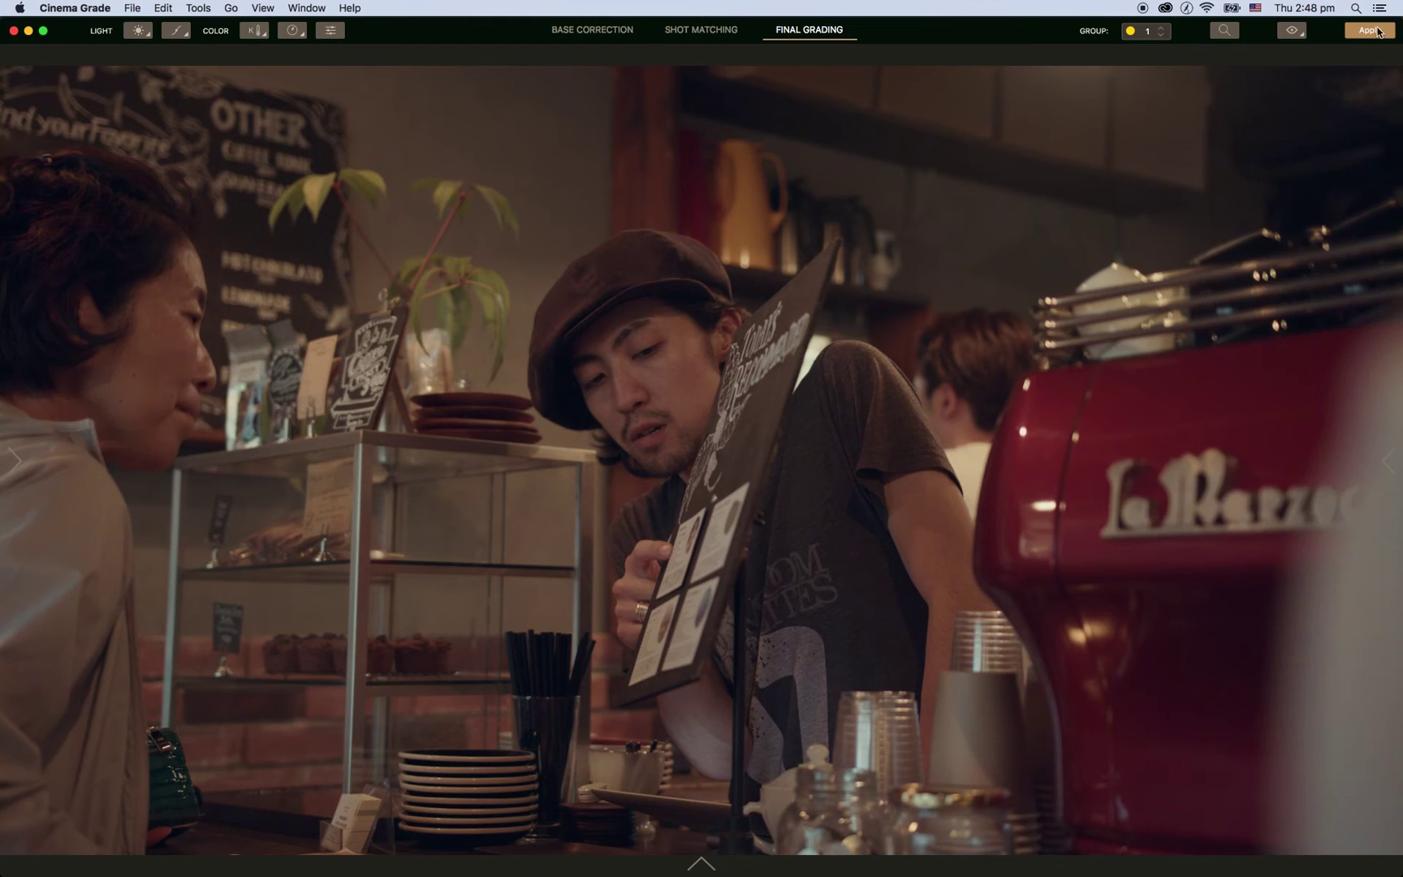
left_click(1370, 32)
left_click(747, 118)
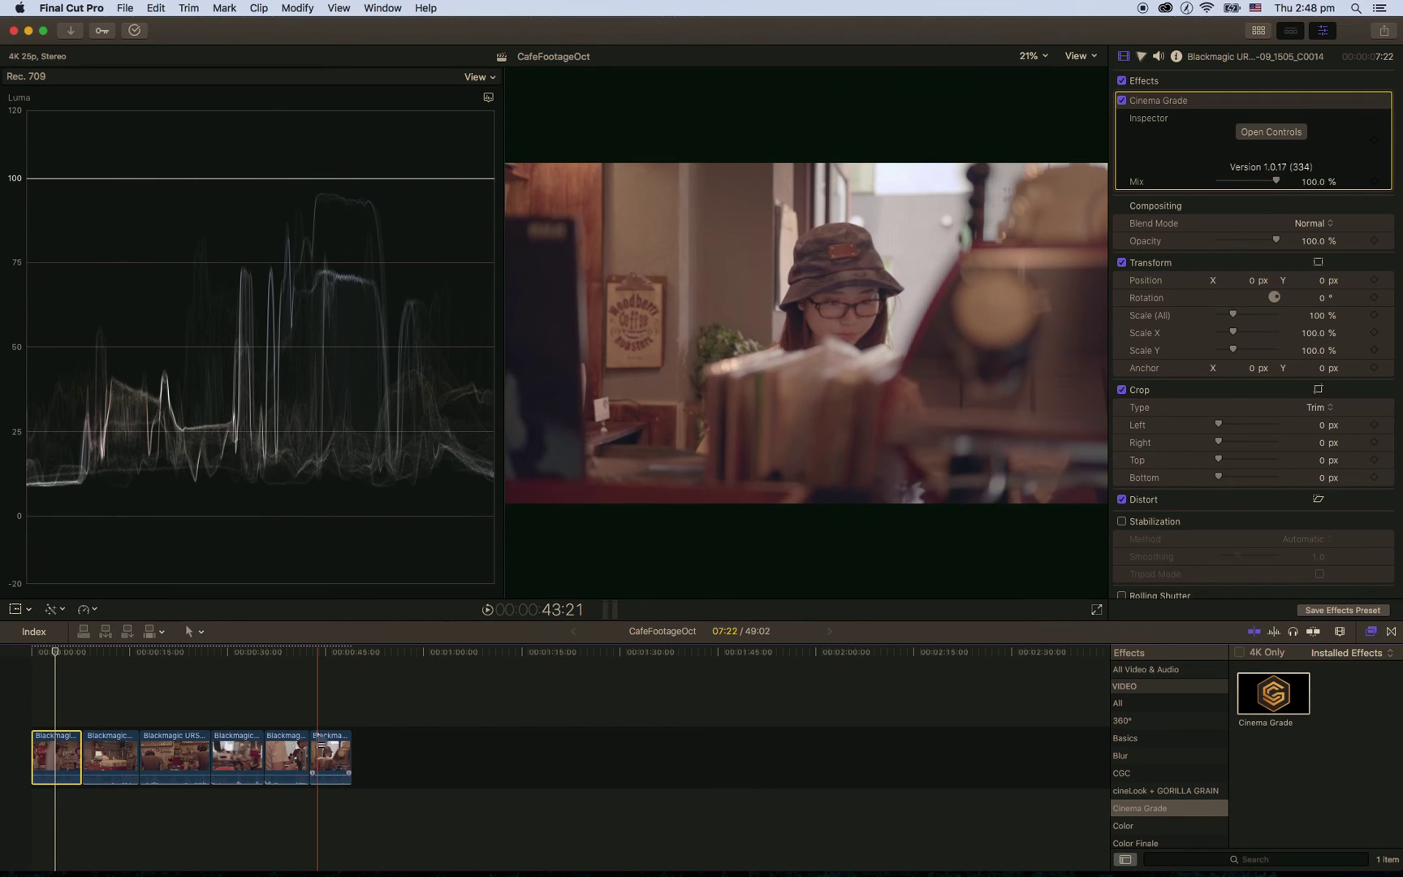
- Select the second cafe clip to inspect its Cinema Grade effect at 100% mix
left_click(99, 712)
left_click(98, 712)
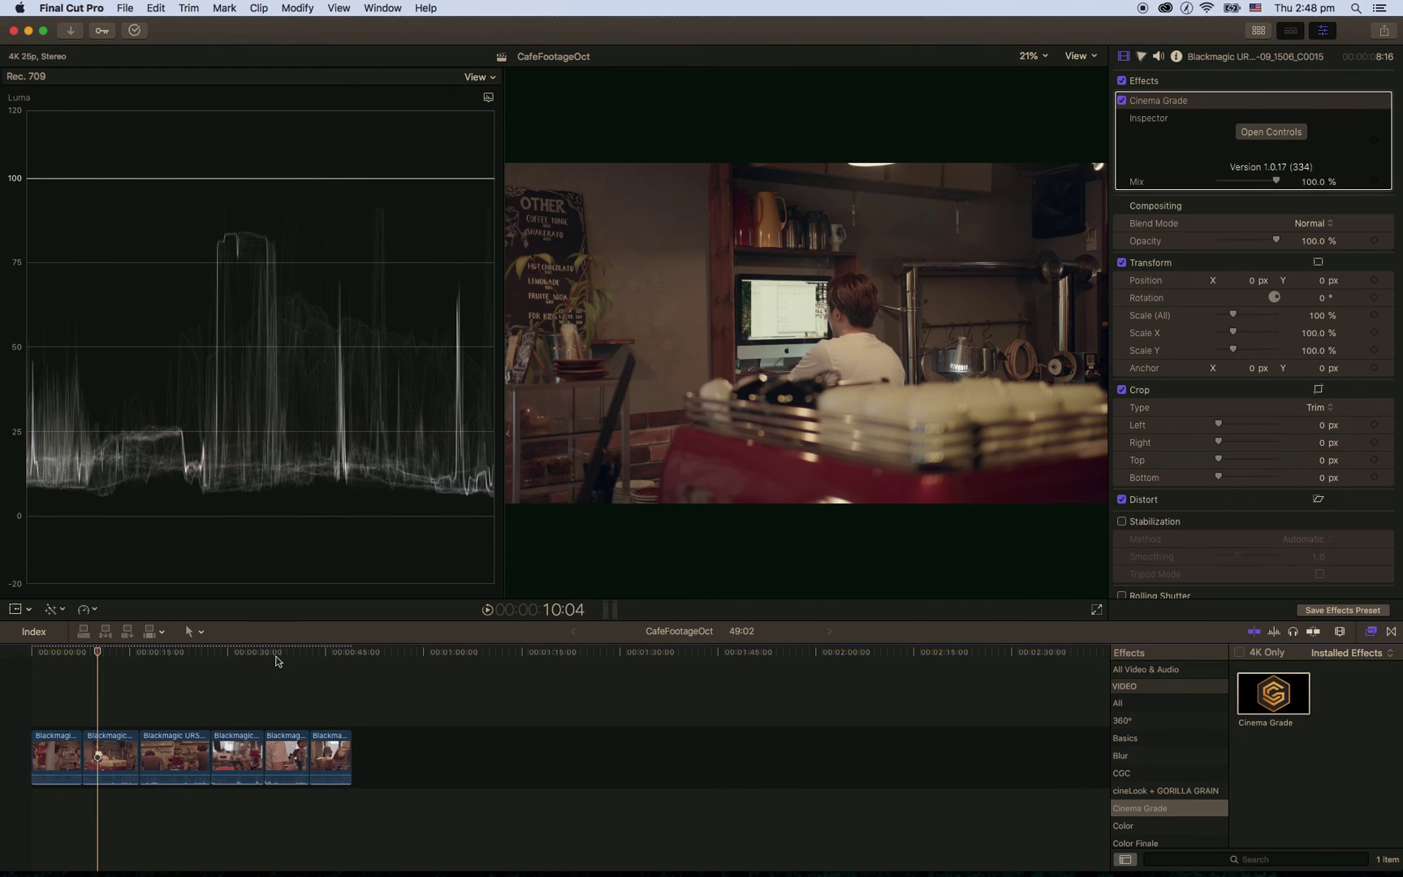